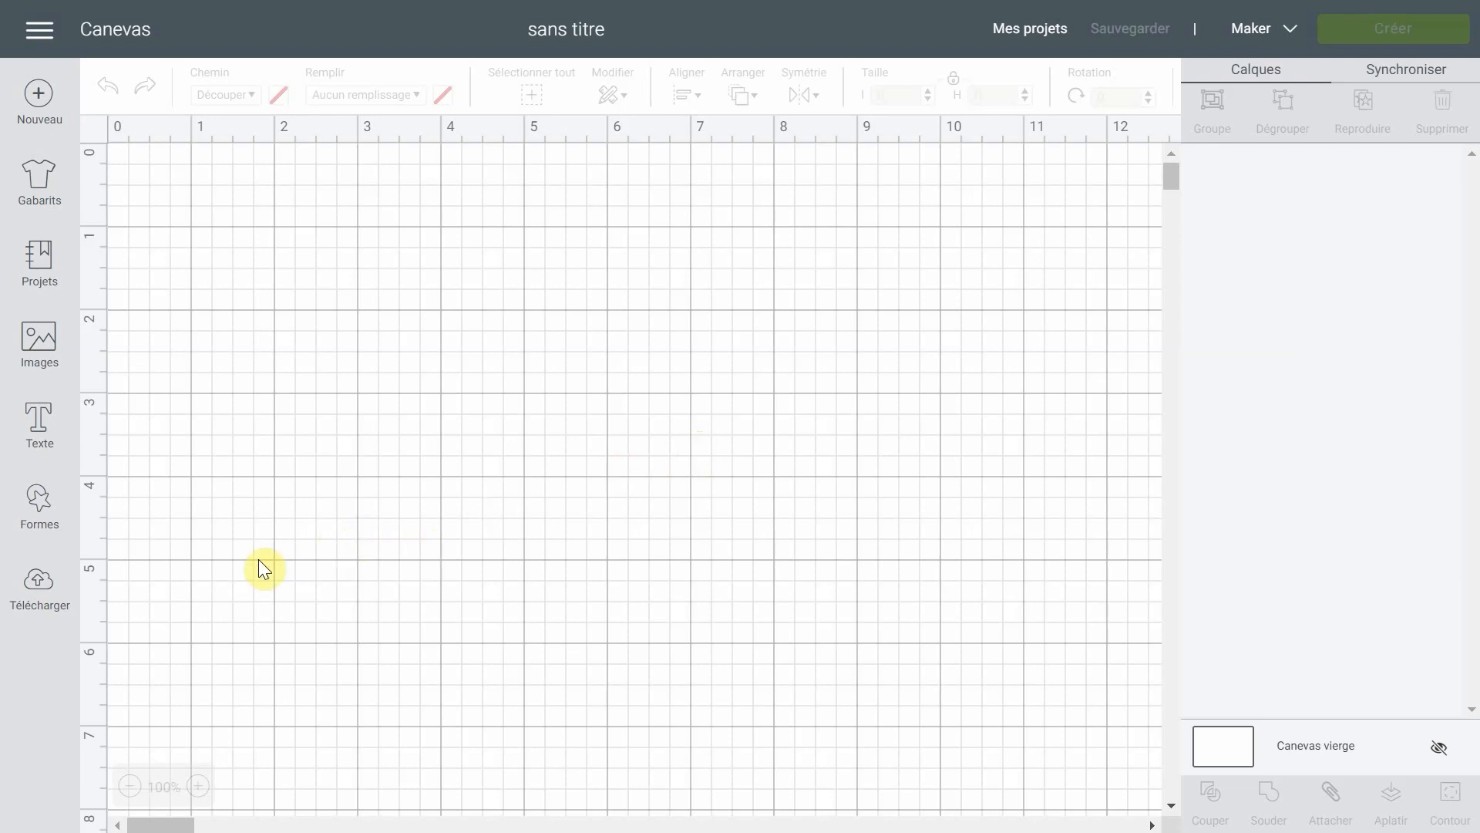
- Upload Chrysanthemum-NeliDesign-SVG.svg as an image and insert it on the canvas
left_click(42, 596)
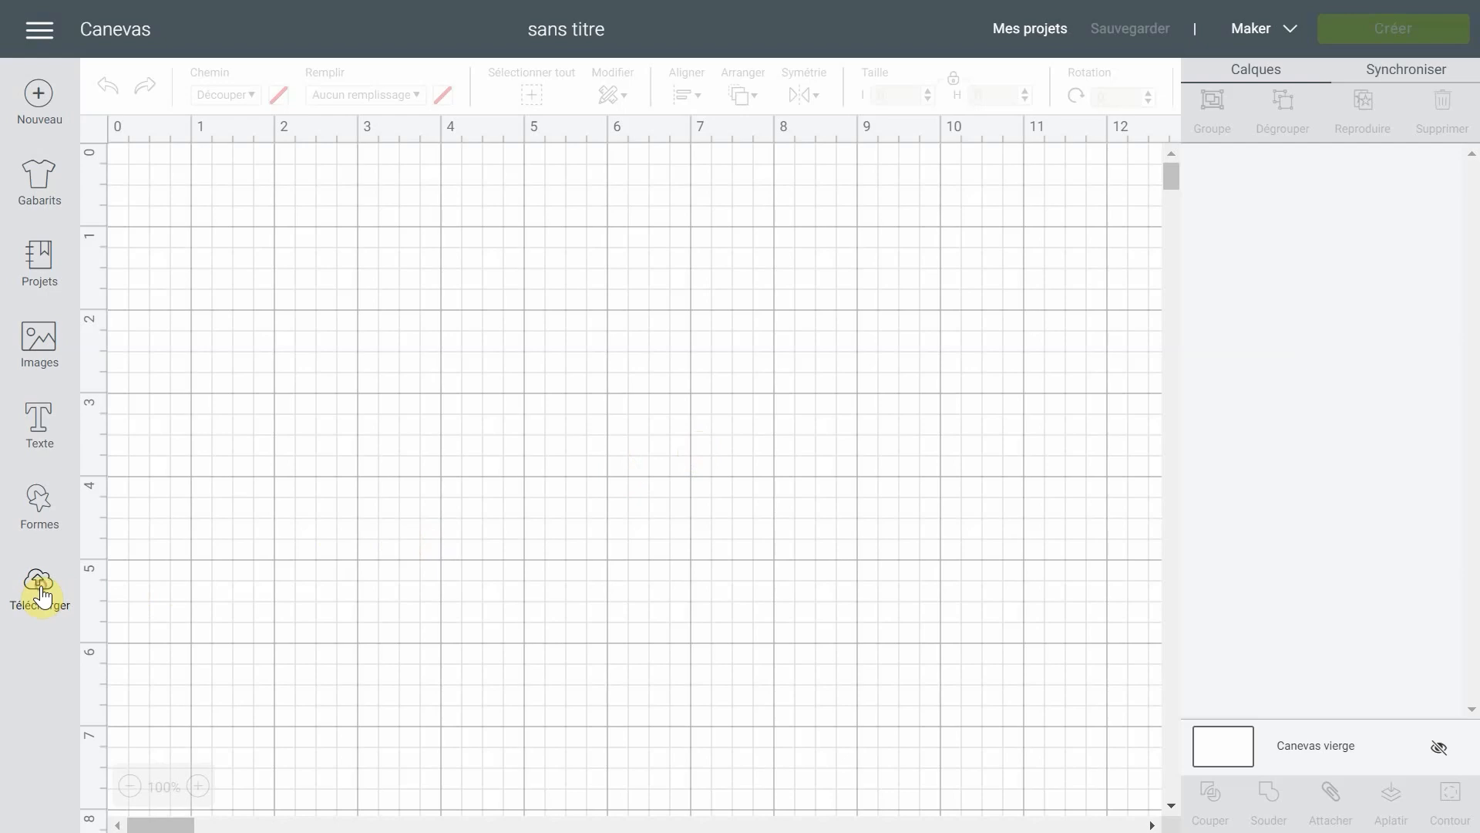
left_click(426, 409)
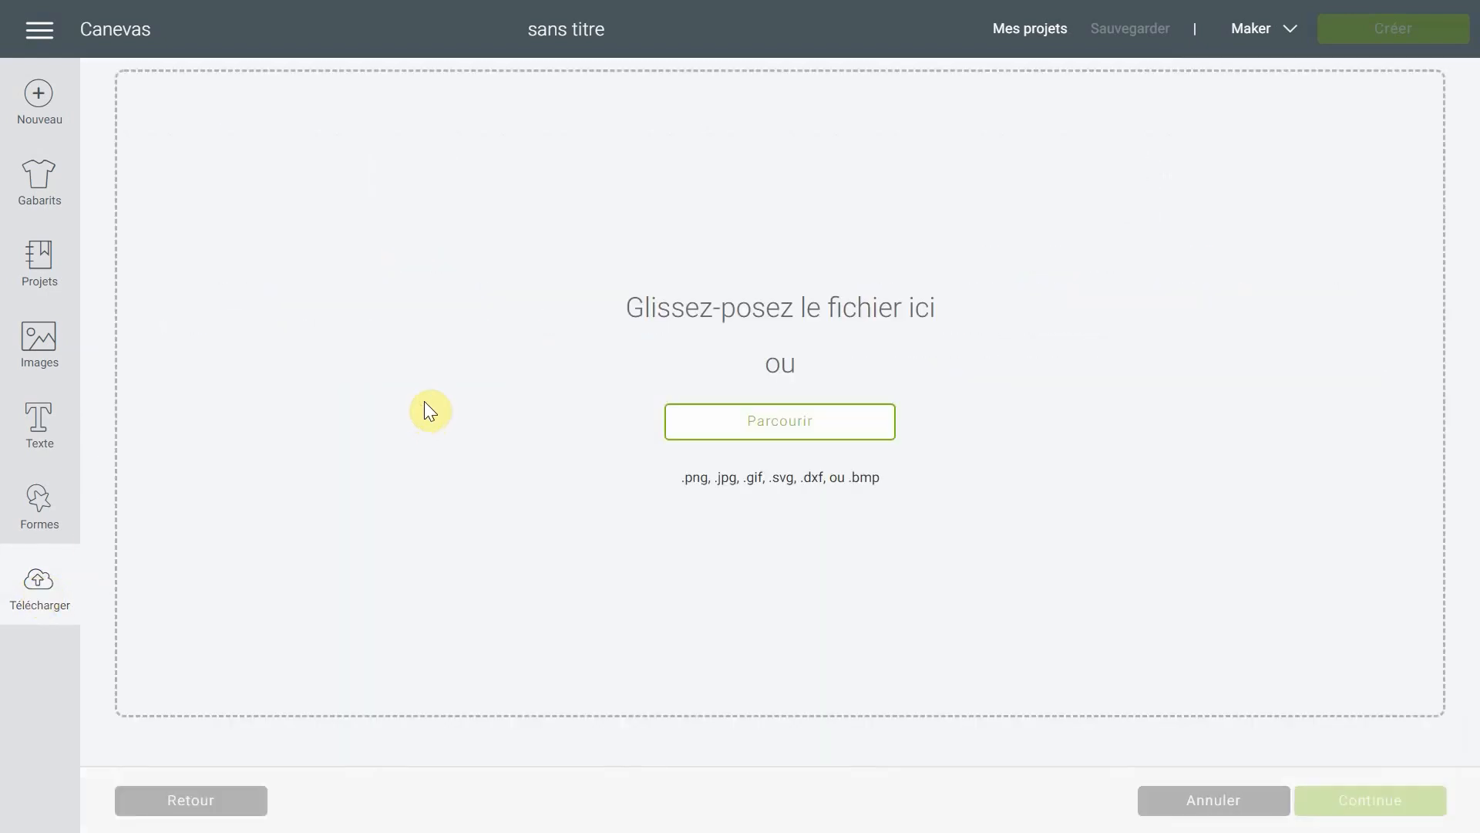
left_click(865, 422)
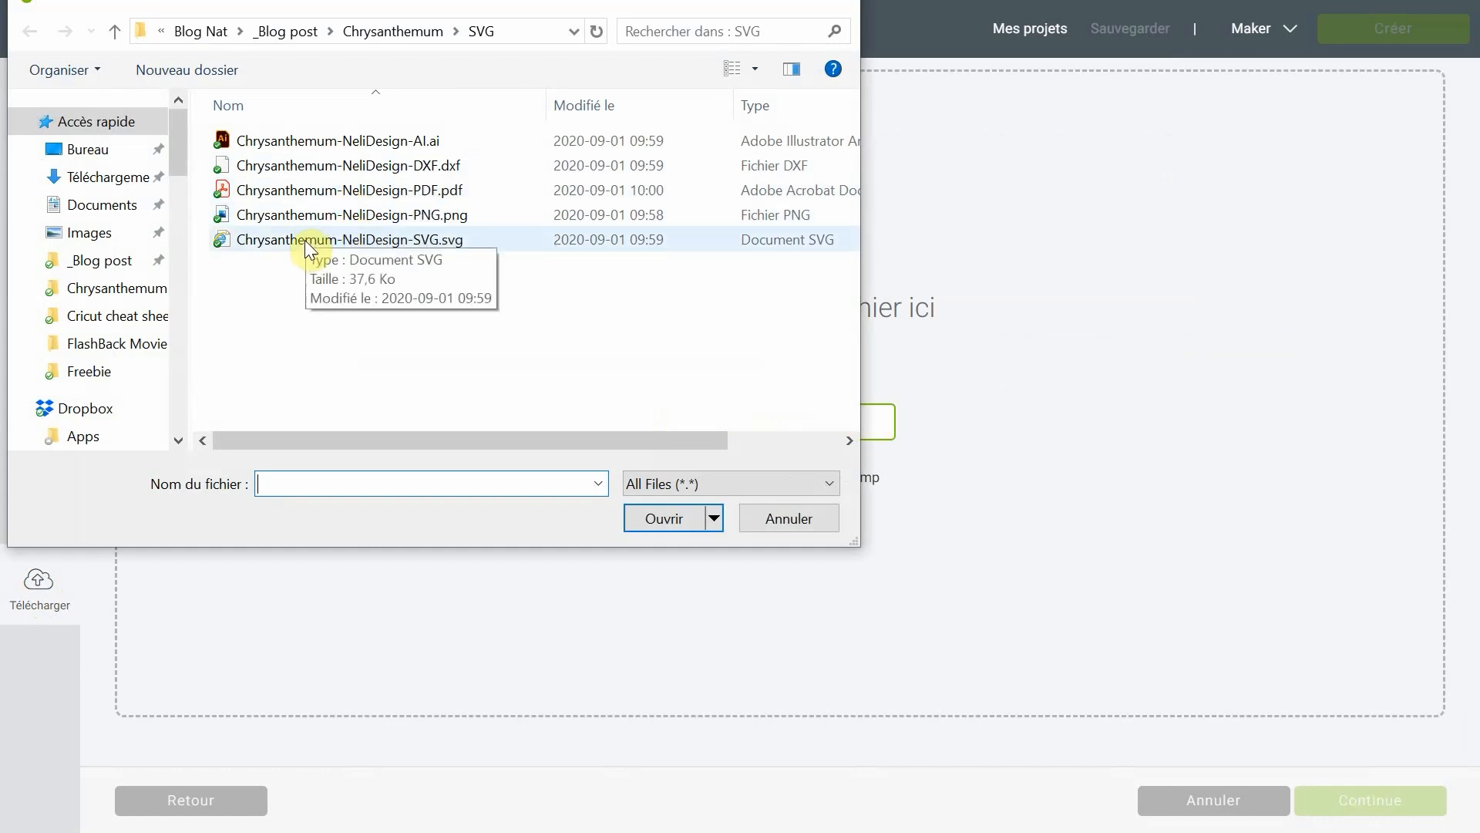
left_click(399, 237)
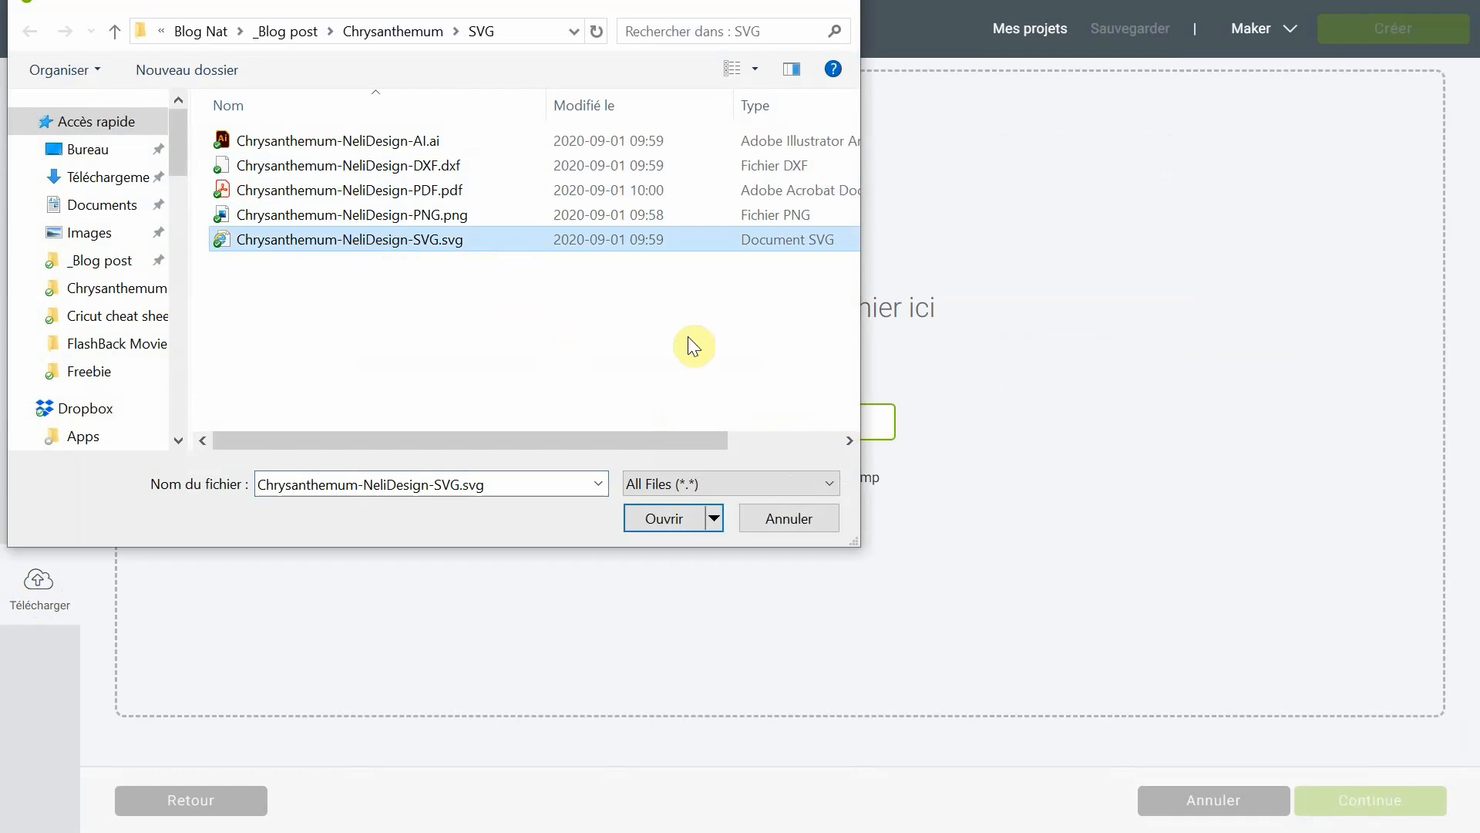
left_click(676, 523)
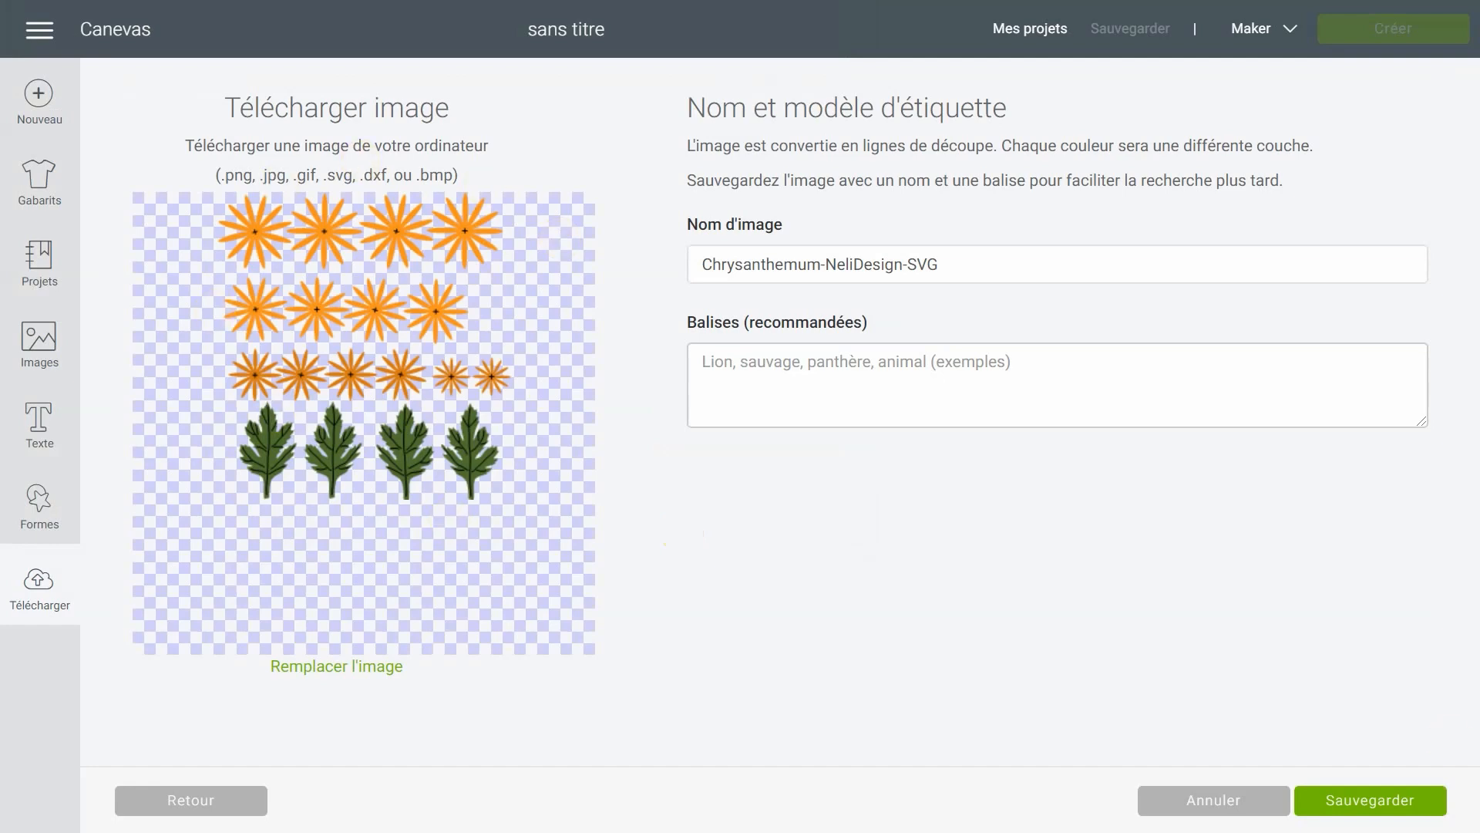
left_click(1432, 808)
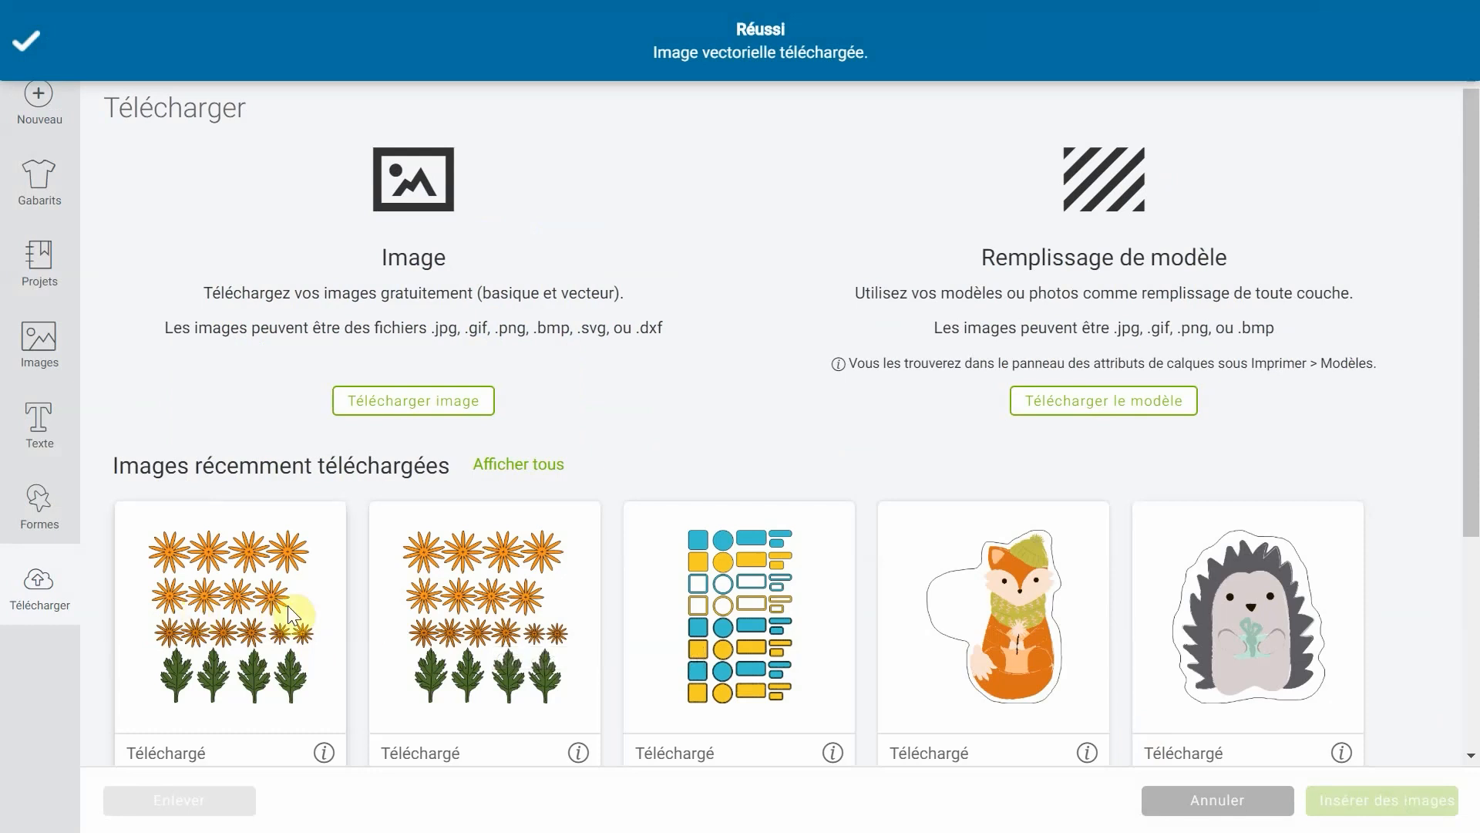
left_click(261, 582)
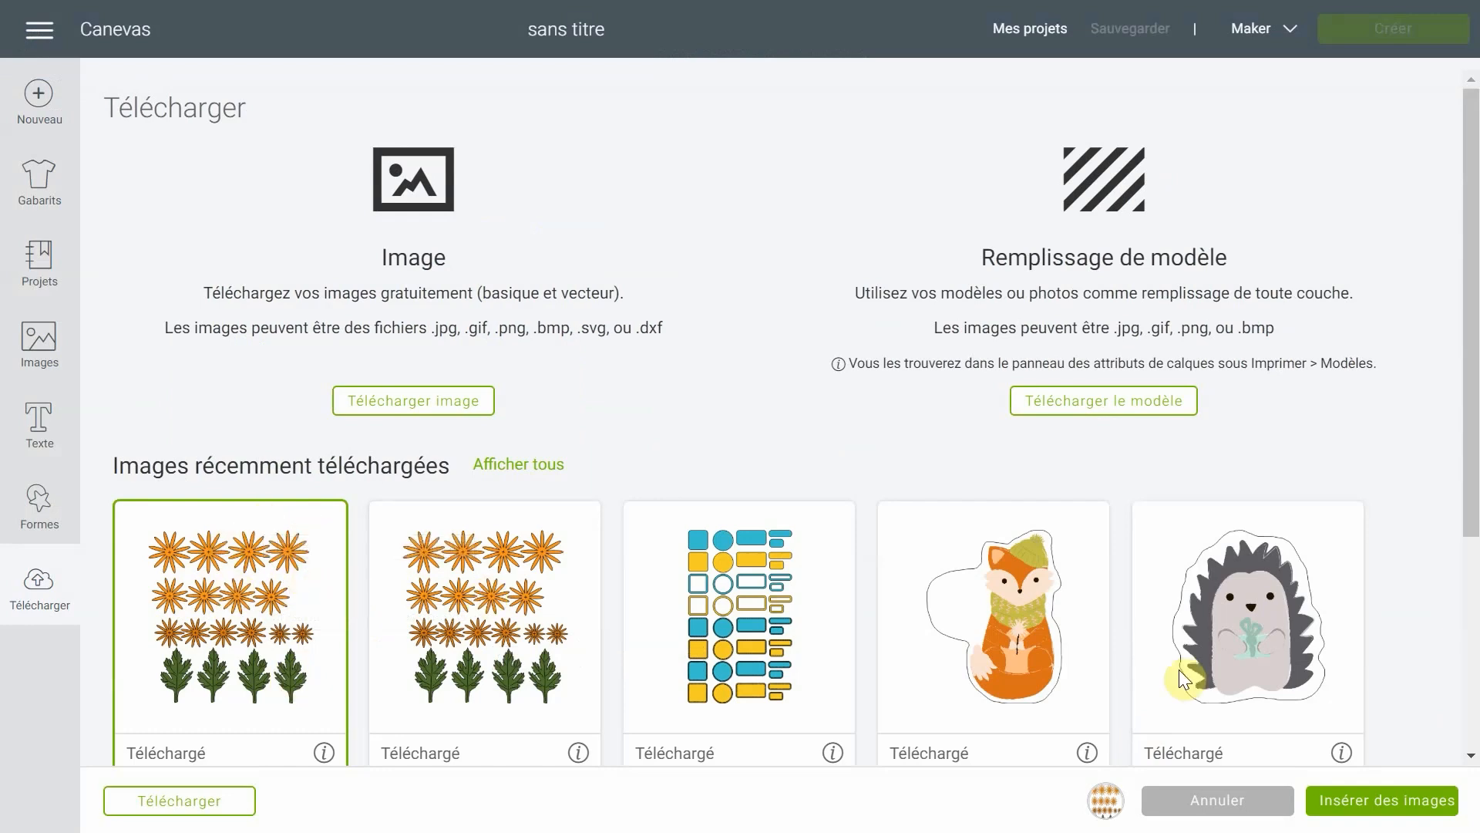
left_click(1392, 806)
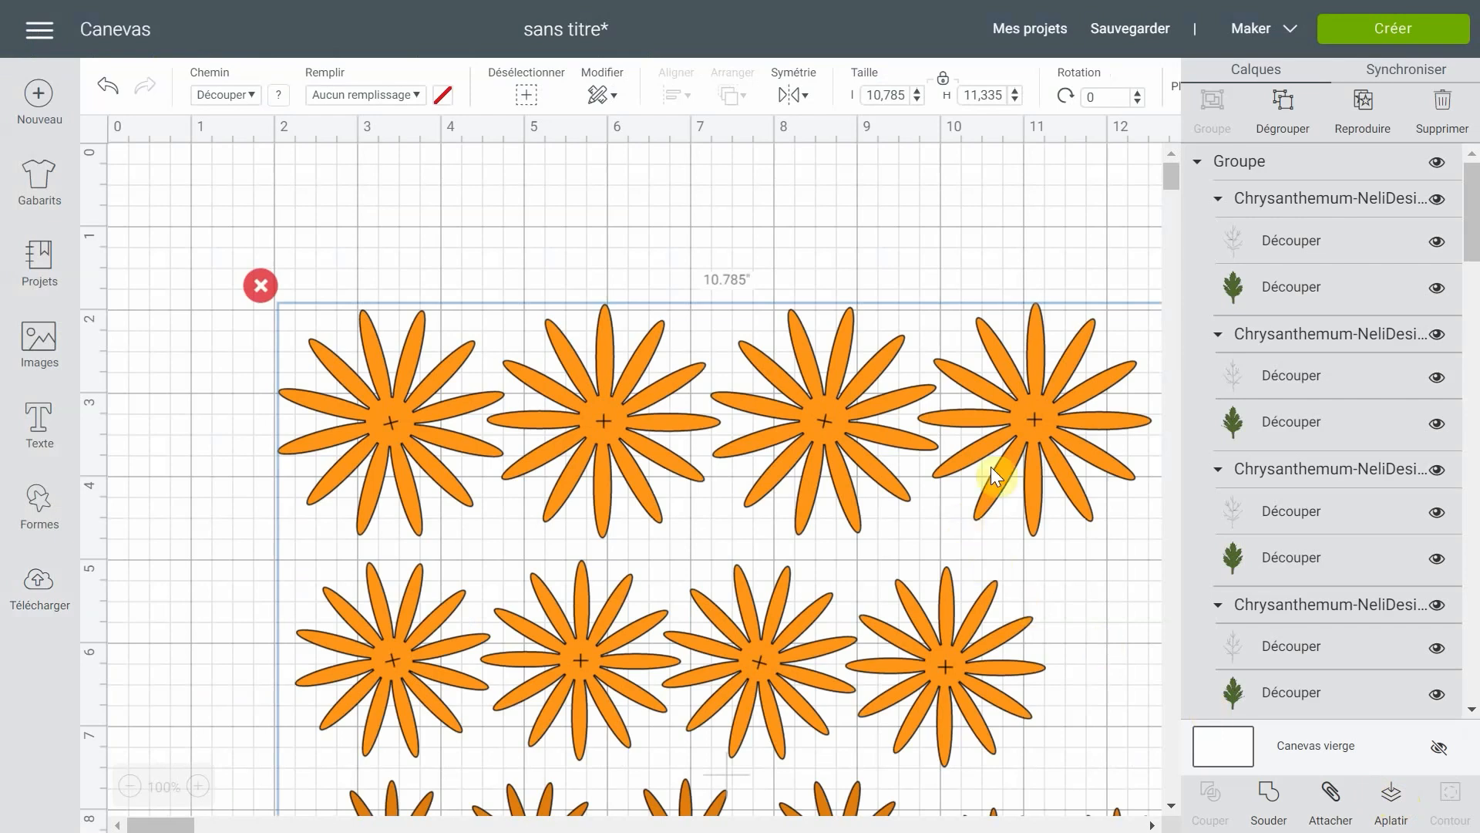
- Move the chrysanthemum design closer to the canvas origin and ungroup it into separate flowers and leaves
left_click_drag(1035, 455, 950, 293)
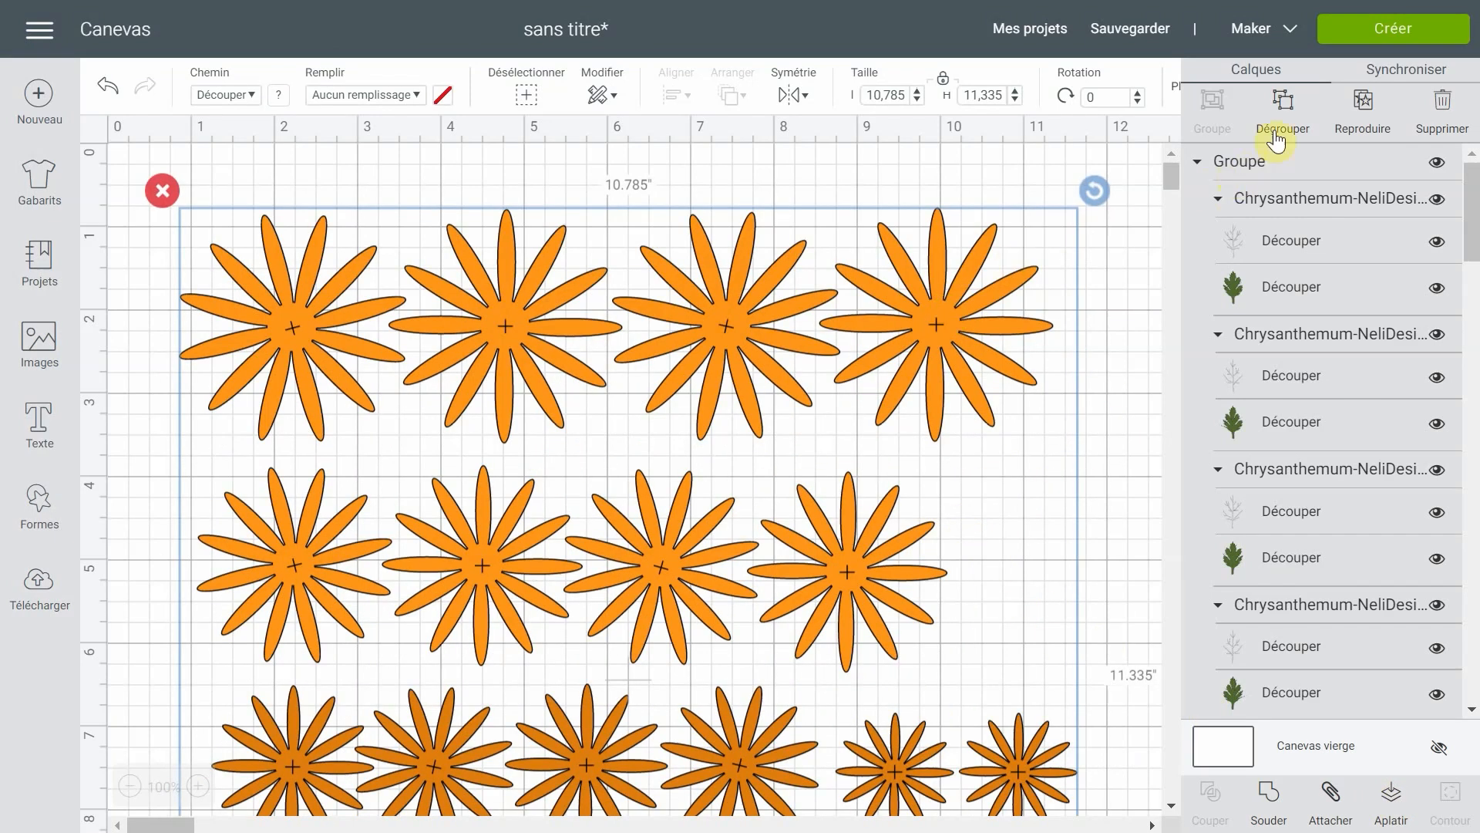
left_click(1300, 121)
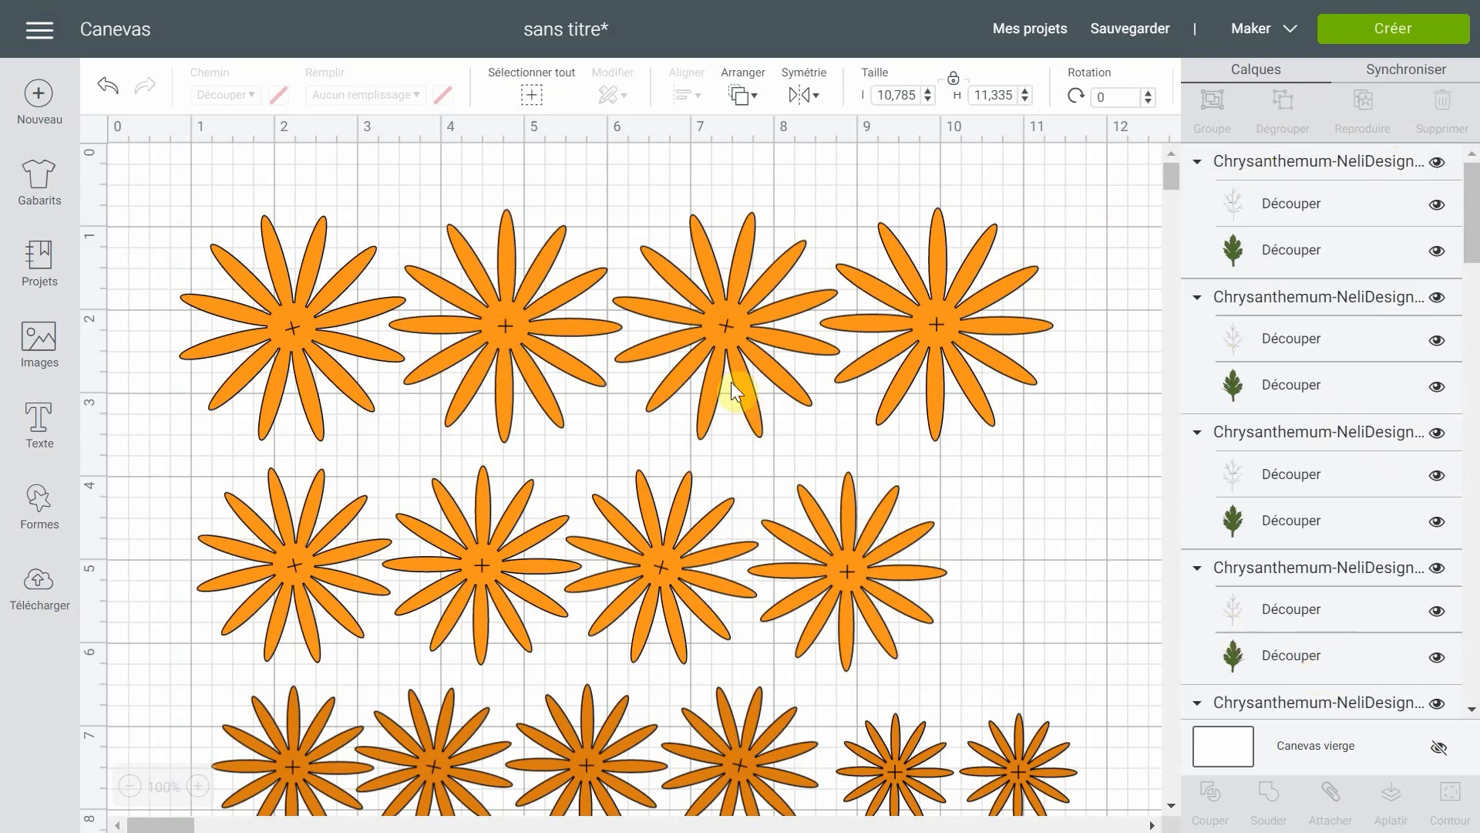
- Set the path type of the vein layers of all four leaves to Débosser
scroll(731, 381, "down", 6)
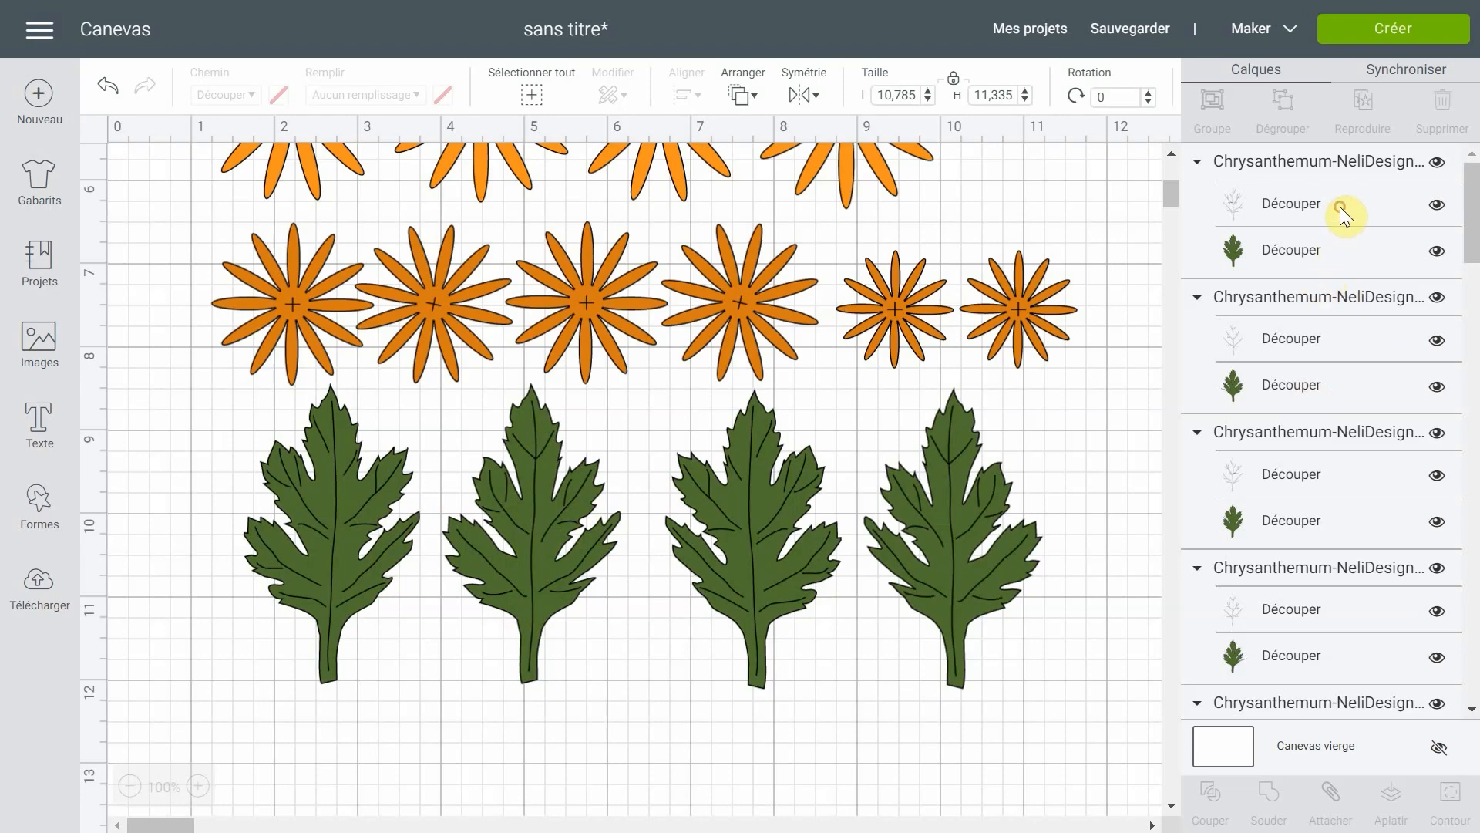
left_click(1284, 207)
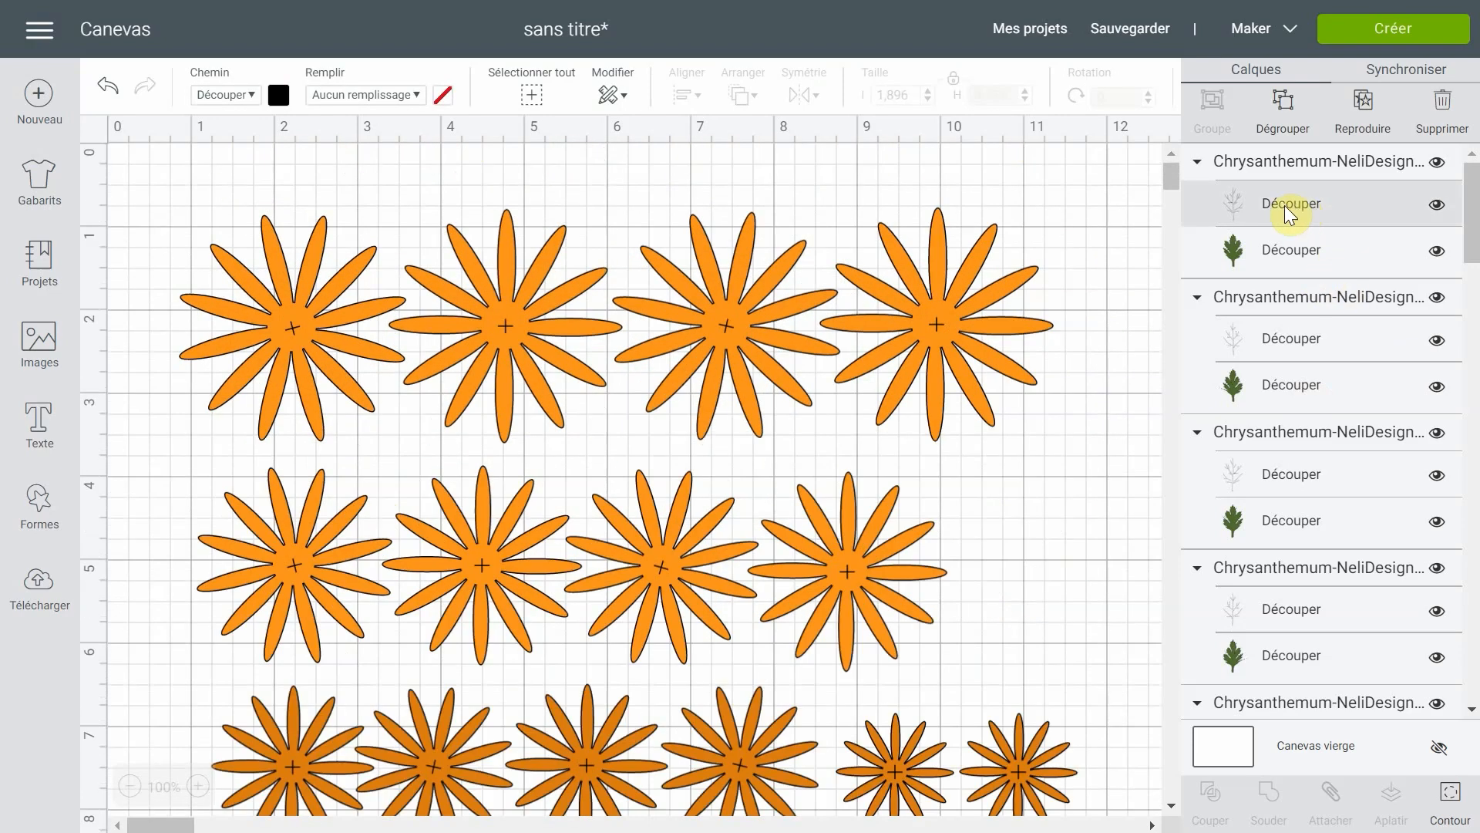
left_click(1282, 338, "shift")
left_click(1292, 470, "shift")
left_click(1303, 607, "shift")
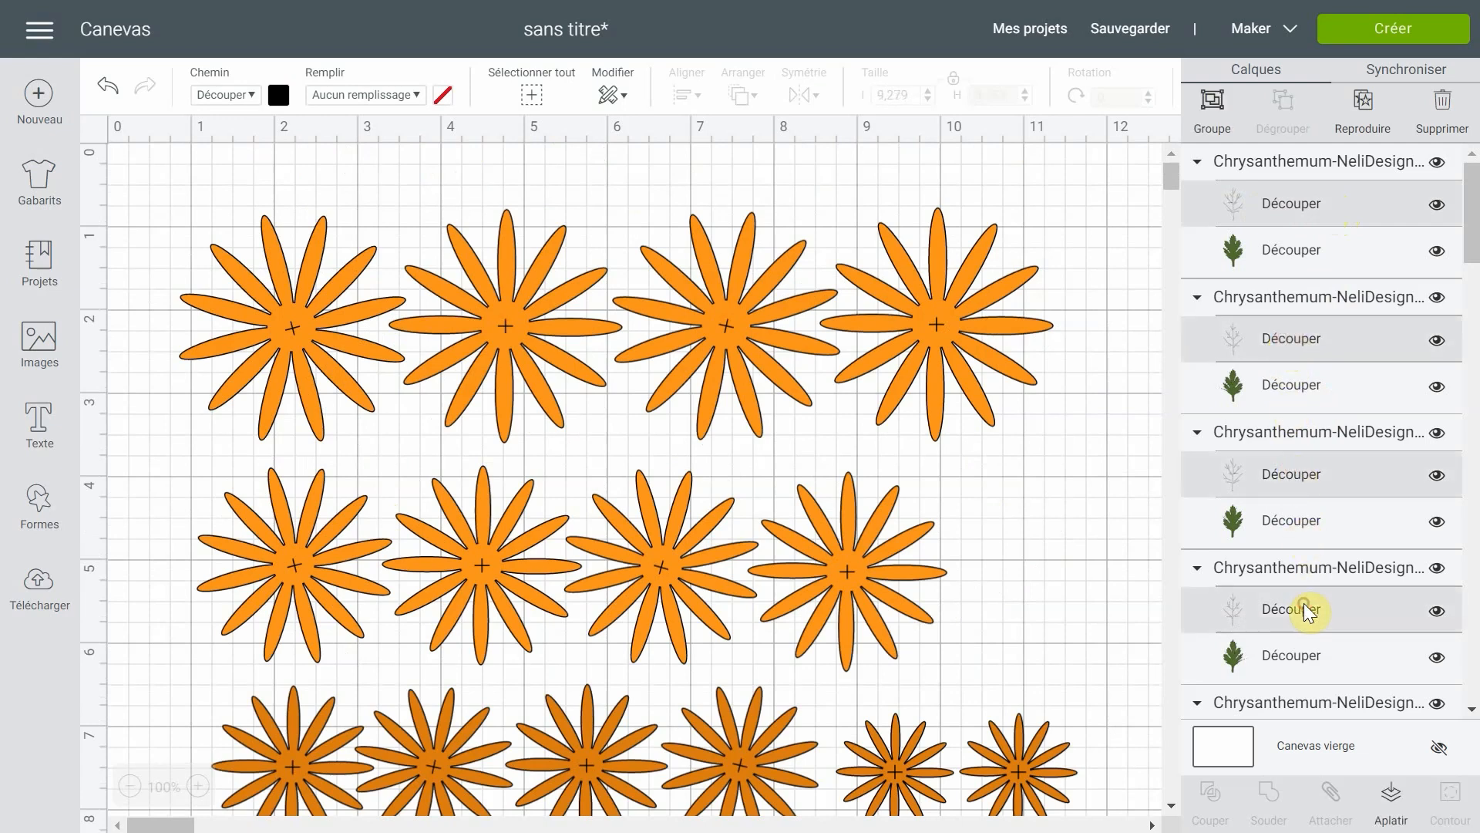
left_click(252, 94)
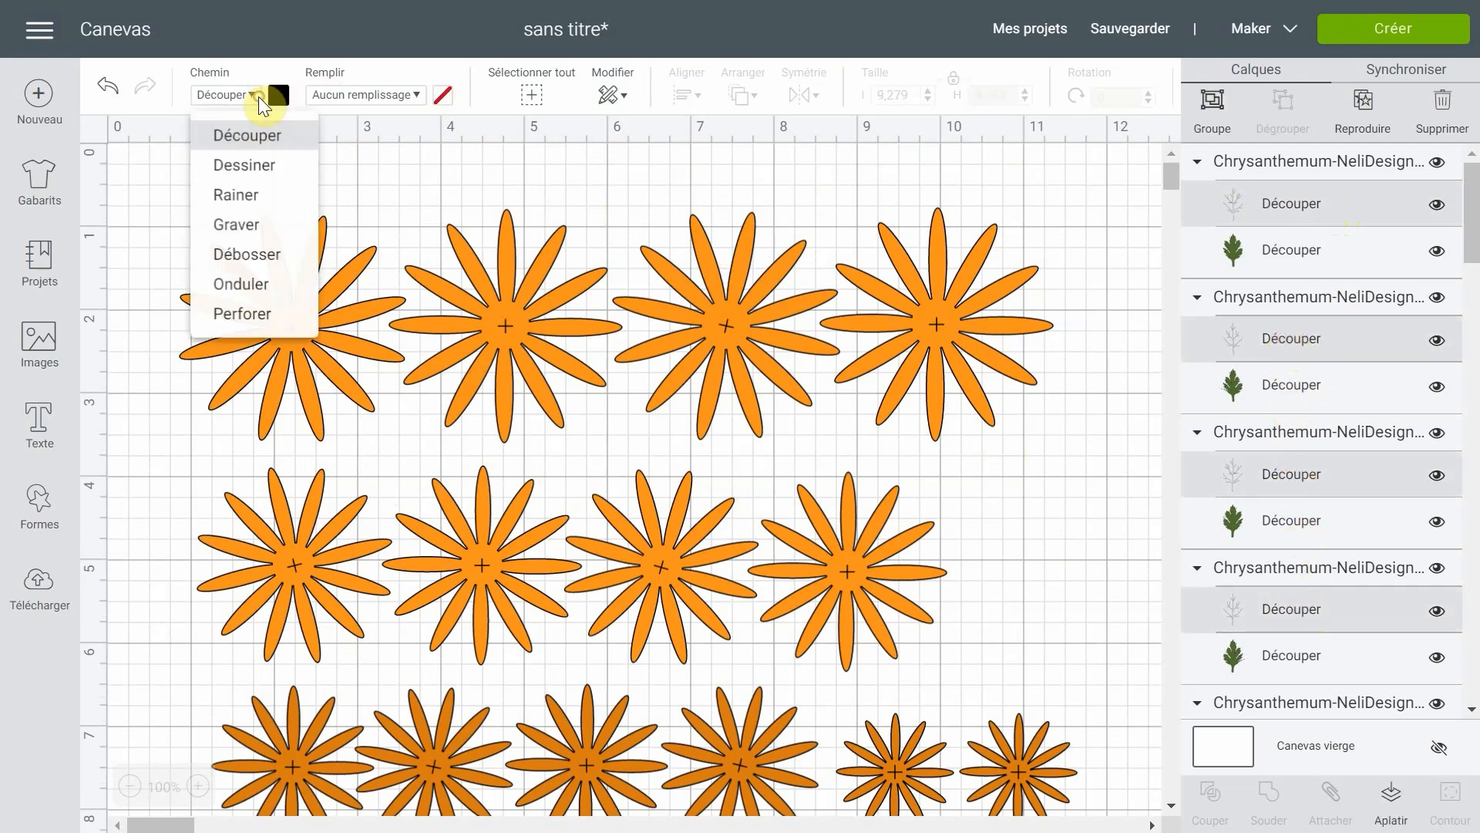
left_click(246, 256)
scroll(769, 342, "down", 8)
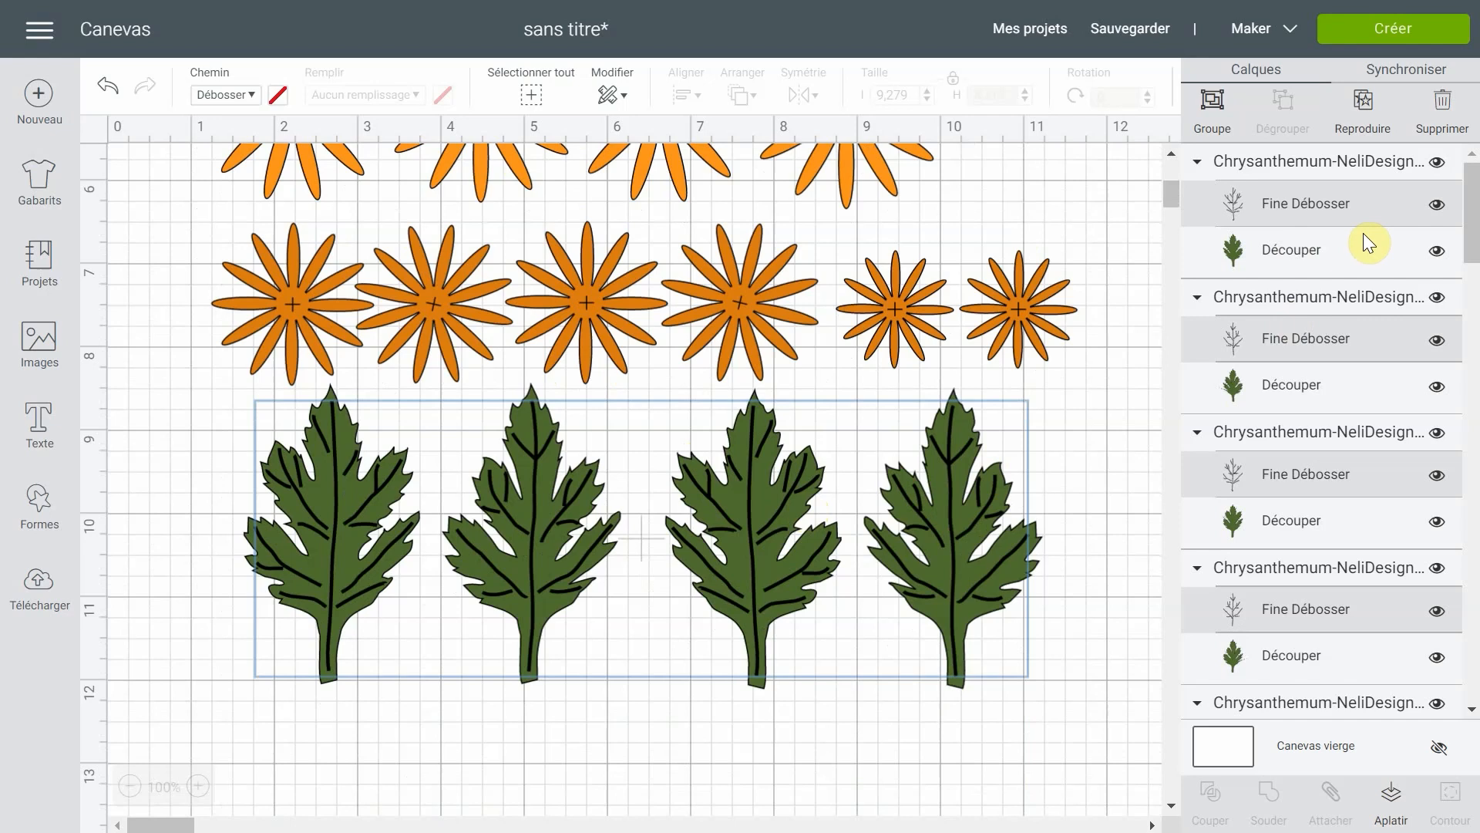
- Hide and show again the vein layer of the first leaf in the layer list, and look through the layers
left_click(1436, 205)
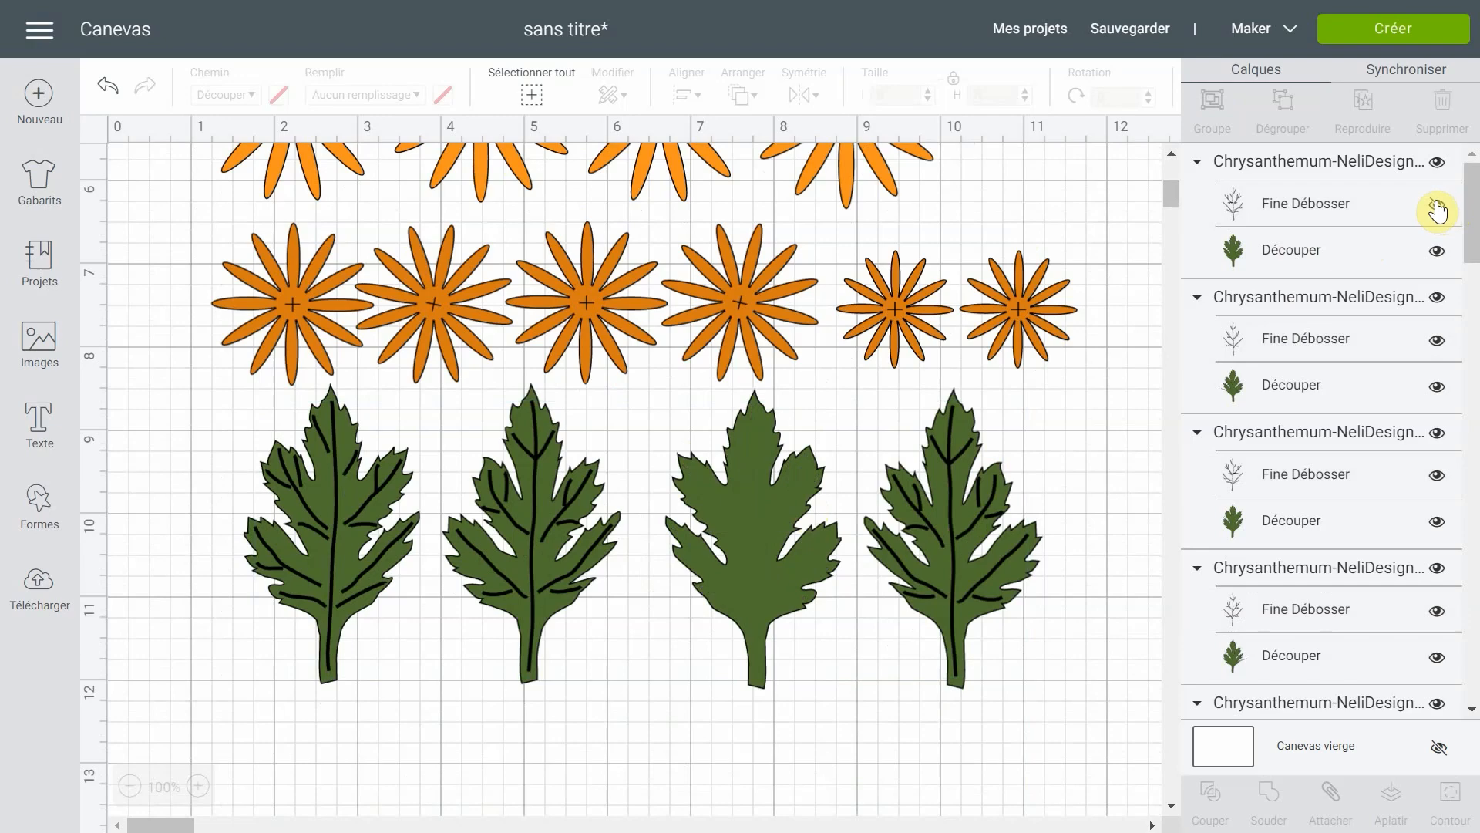
left_click(1437, 206)
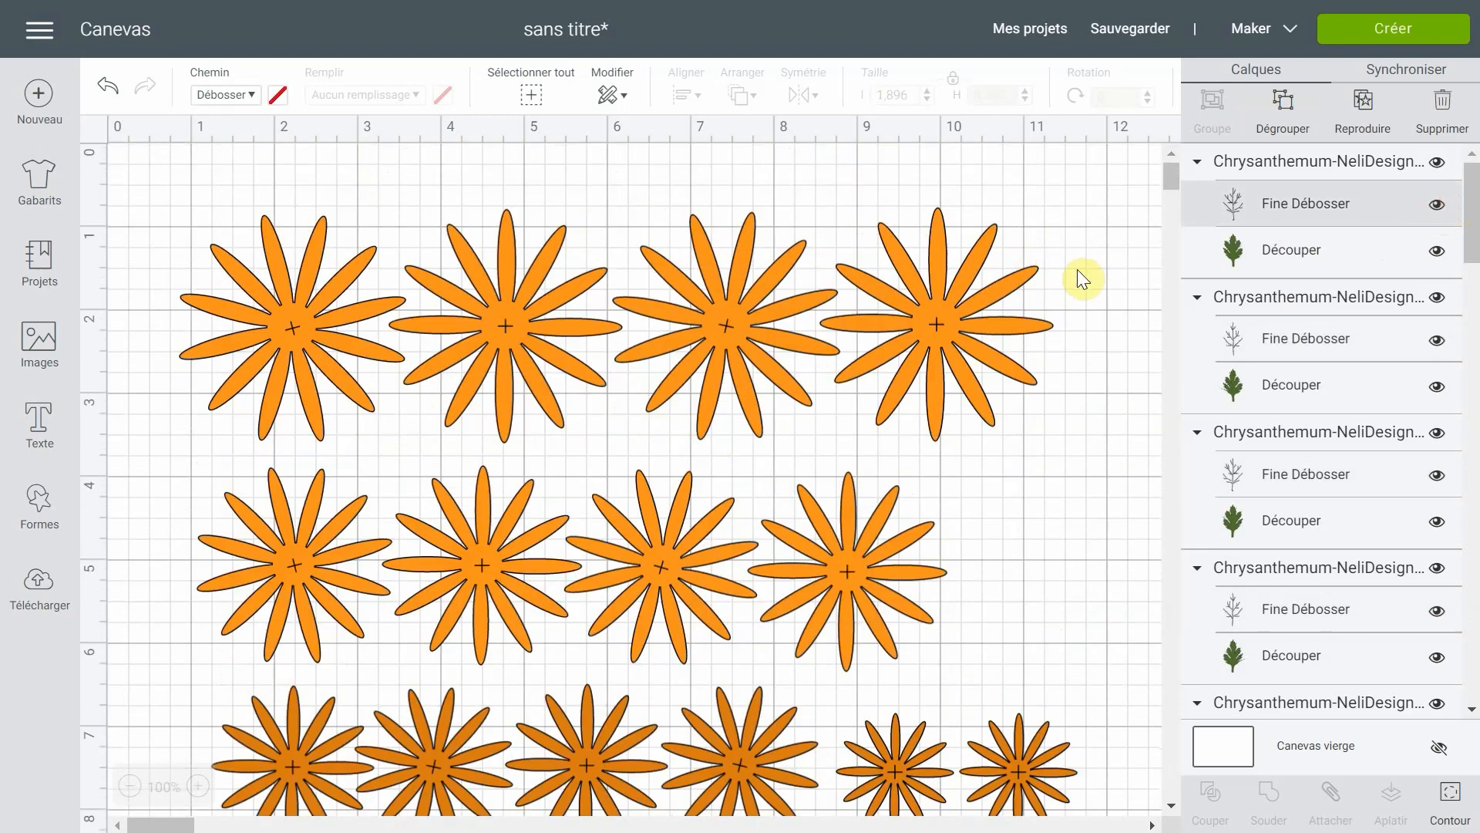
scroll(1196, 304, "down", 2)
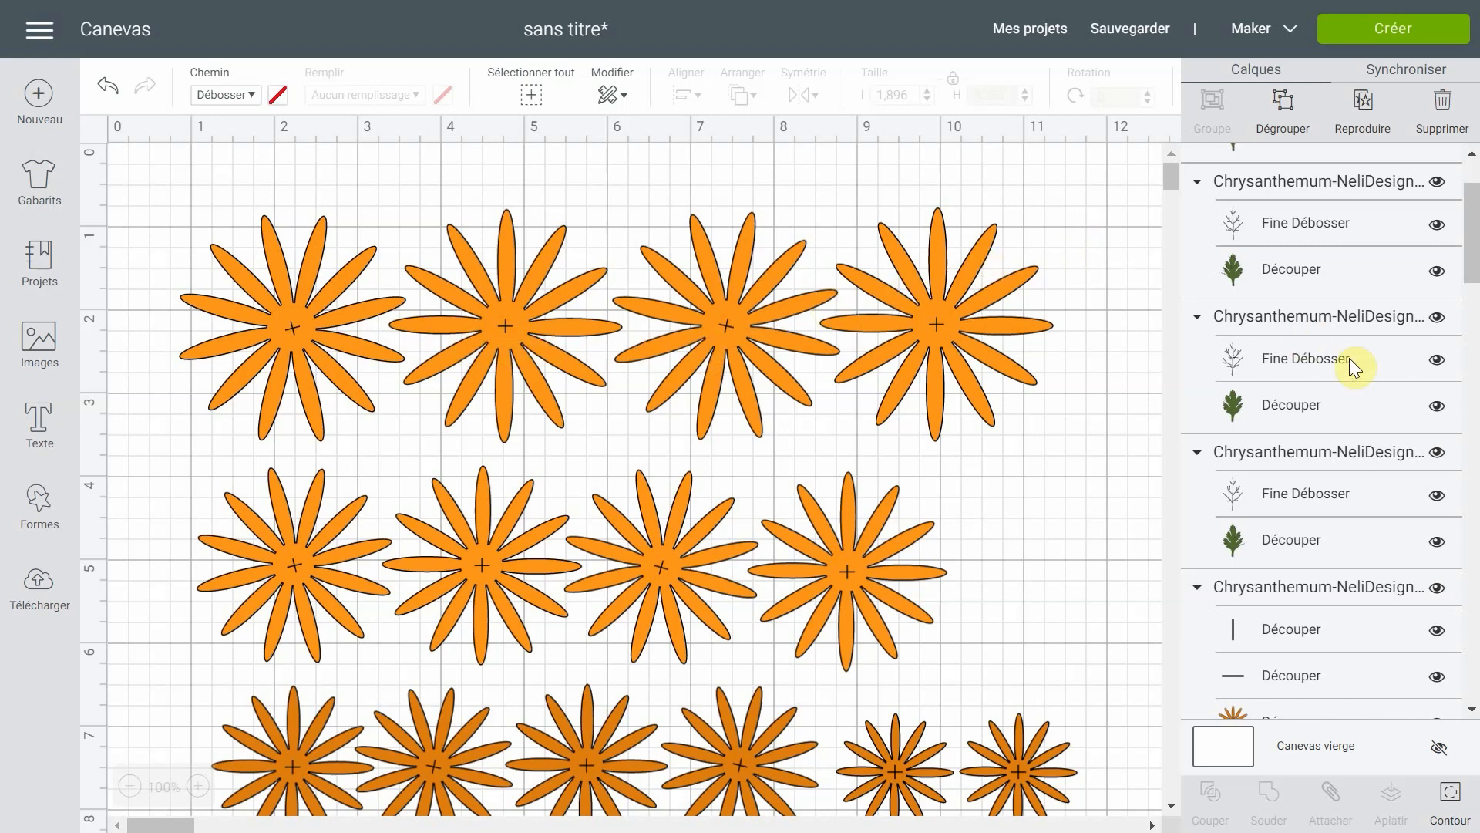
scroll(1349, 358, "down", 1)
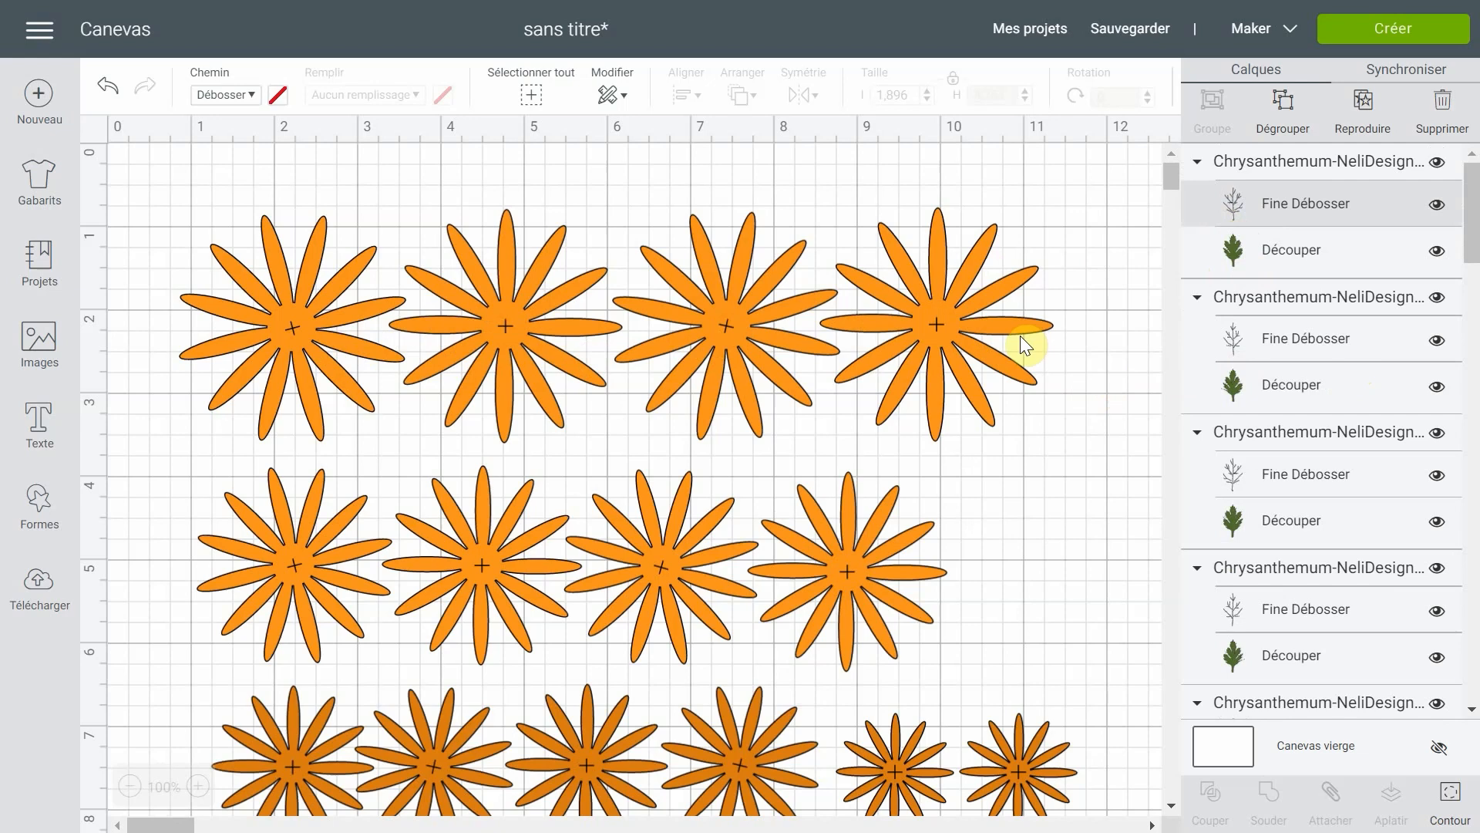
- Attach the deboss veins to their cut leaf shape for each of the first two leaf groups
left_click(1266, 161)
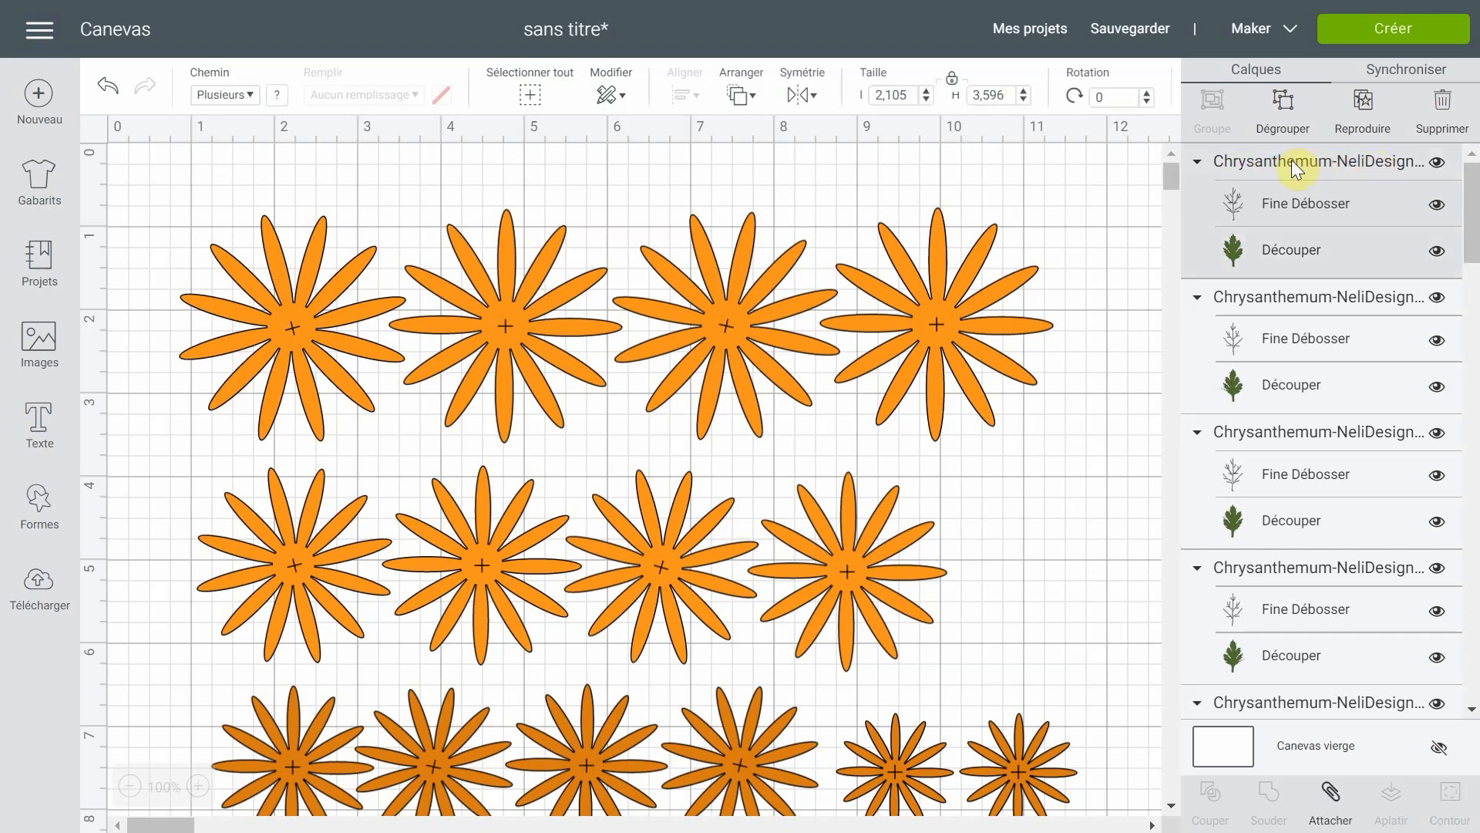
left_click(1330, 794)
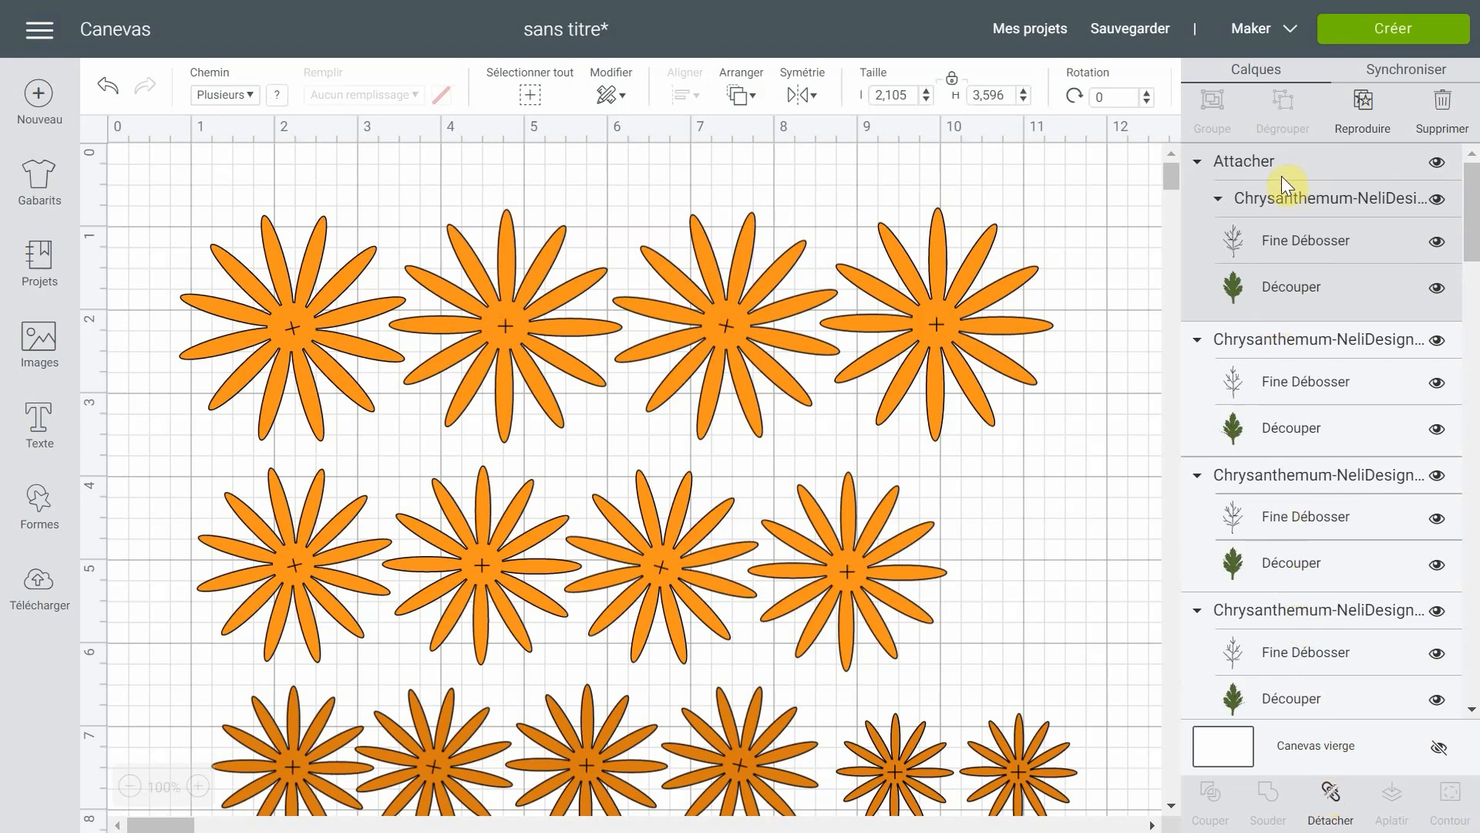
left_click(1292, 337)
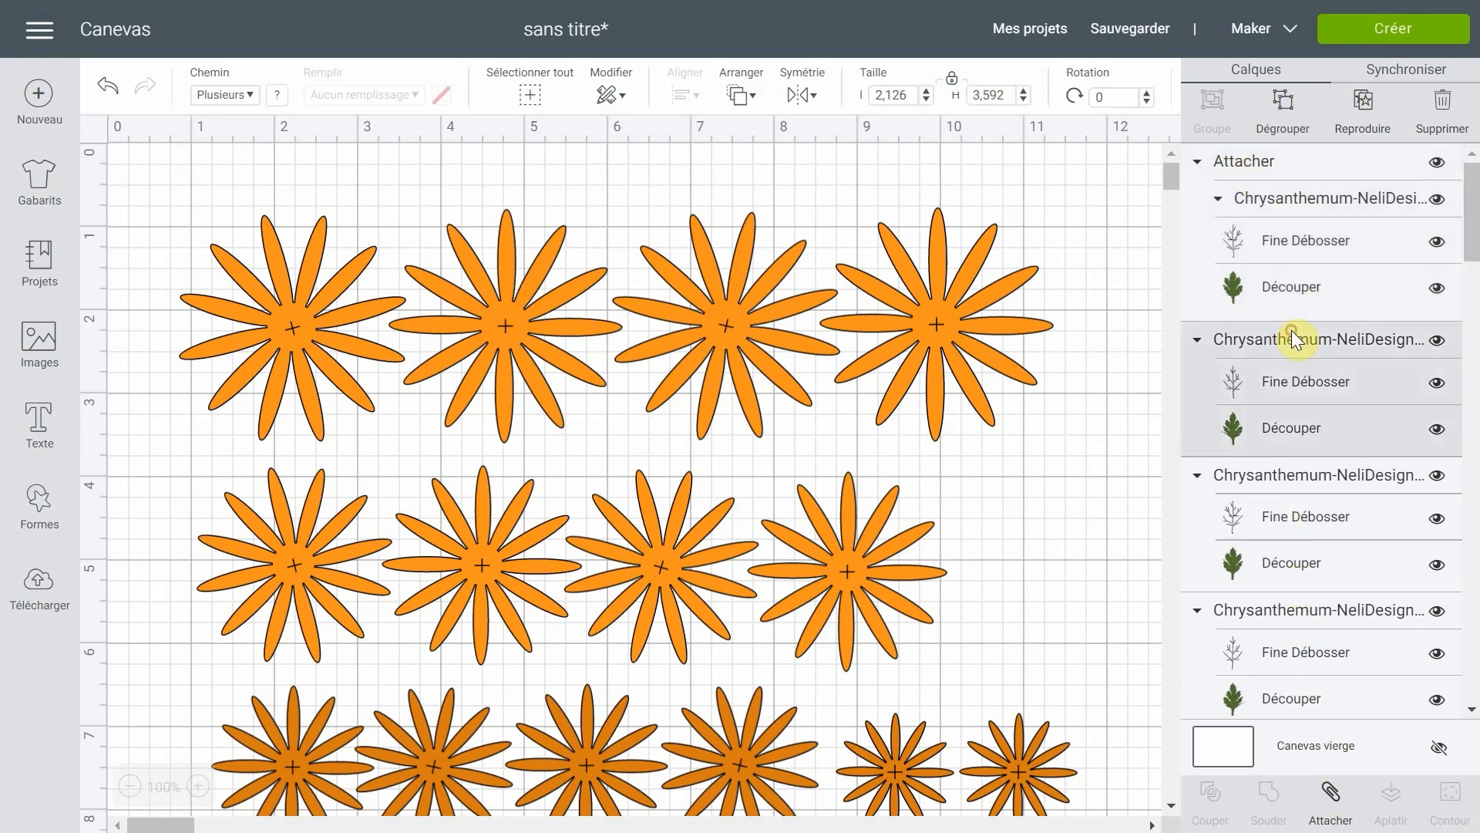
left_click(1331, 794)
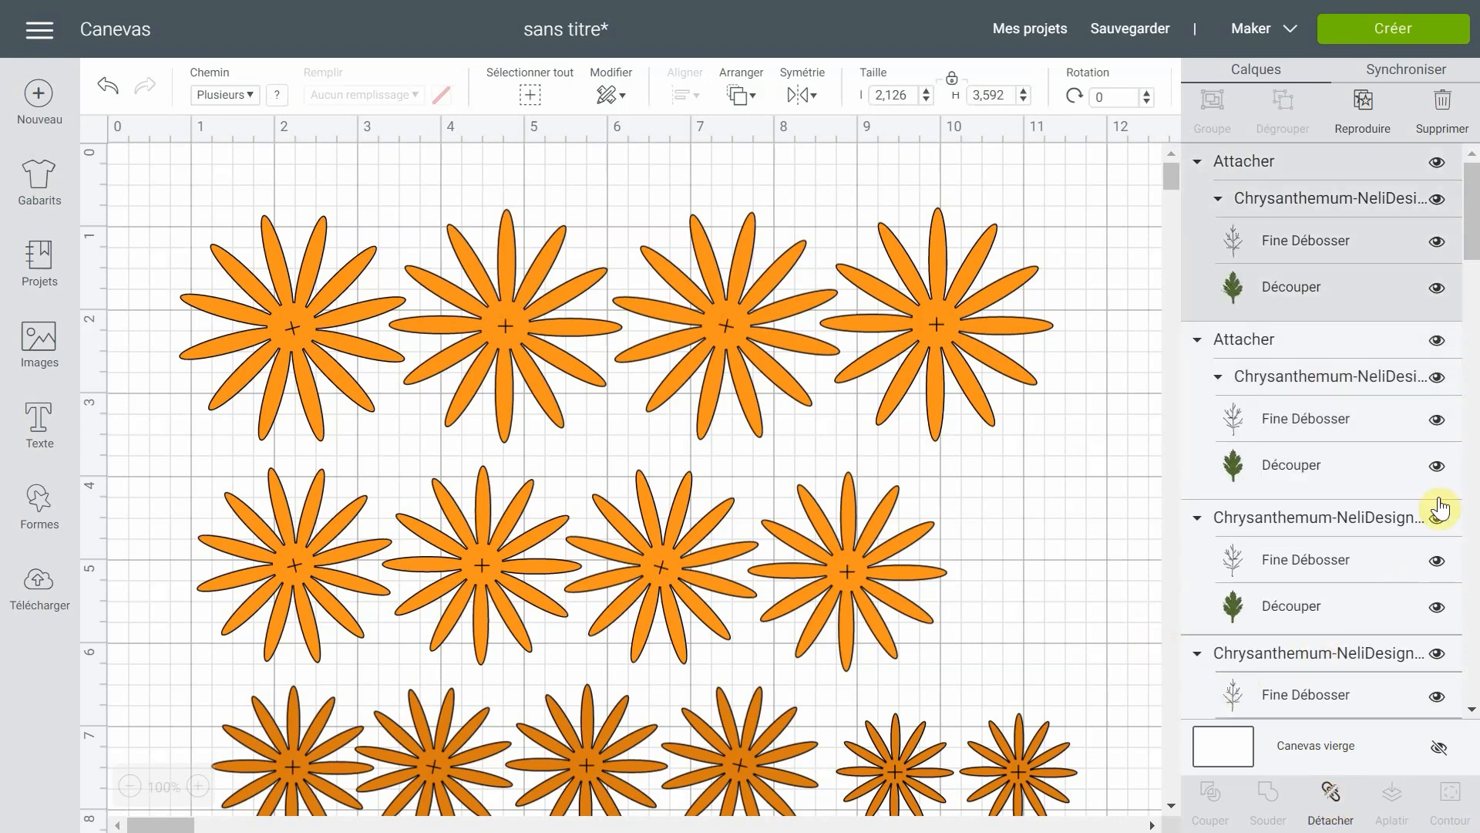
- Collapse the second attached leaf group and attach the veins to the cut shape for each of the two remaining leaves
left_click(1193, 342)
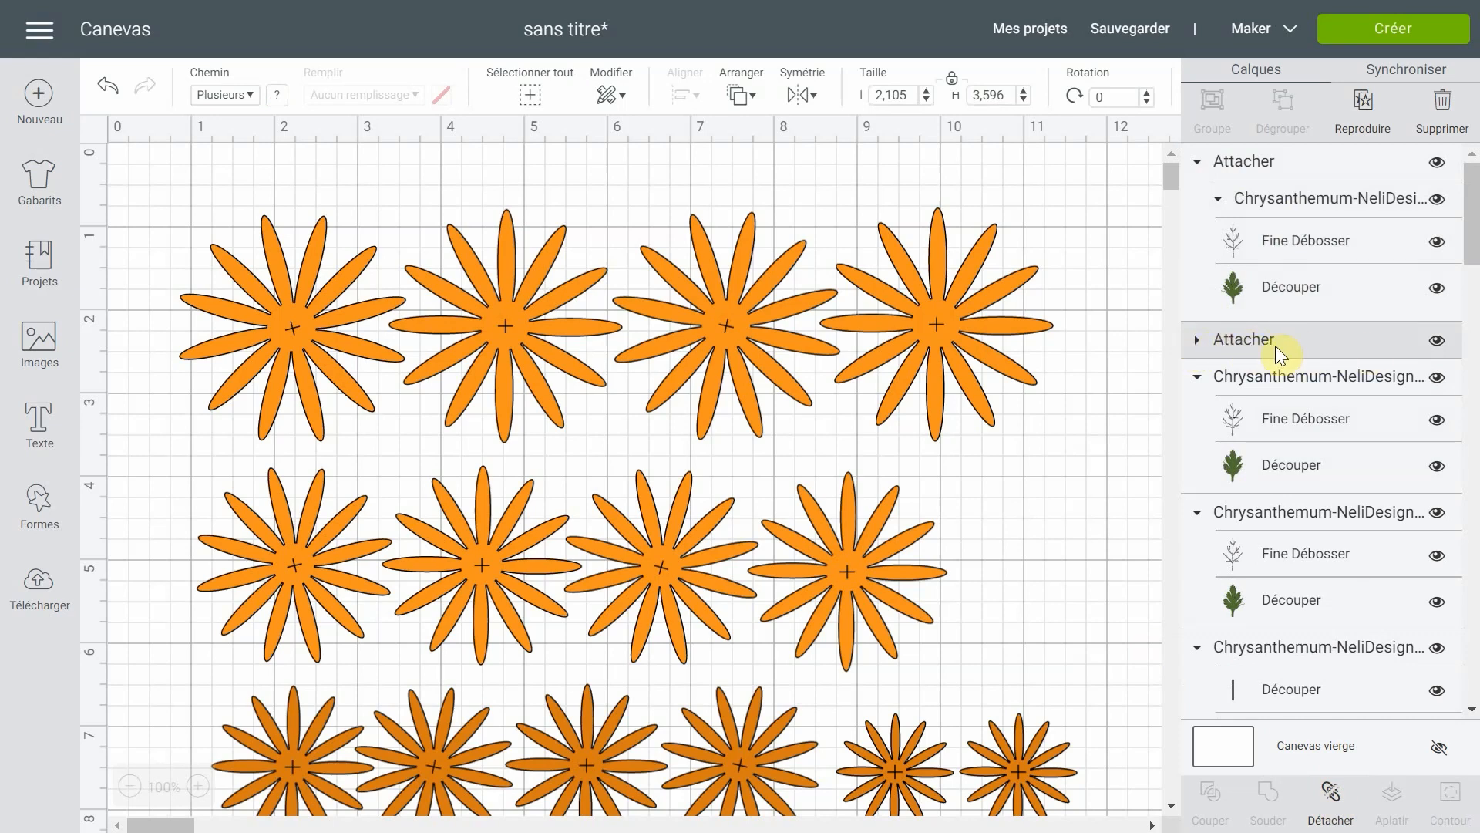
scroll(1316, 385, "down", 2)
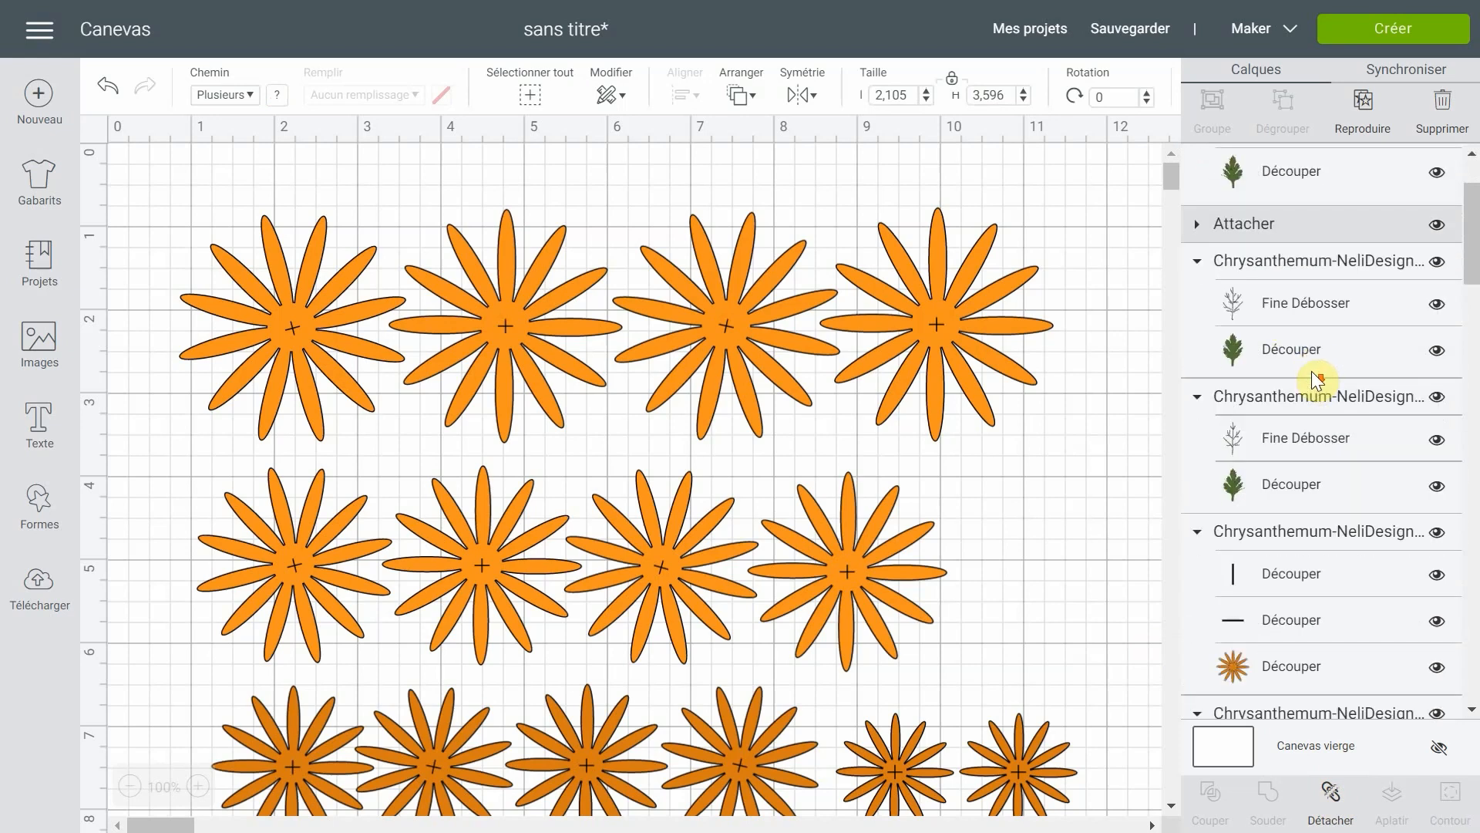
left_click(1313, 273)
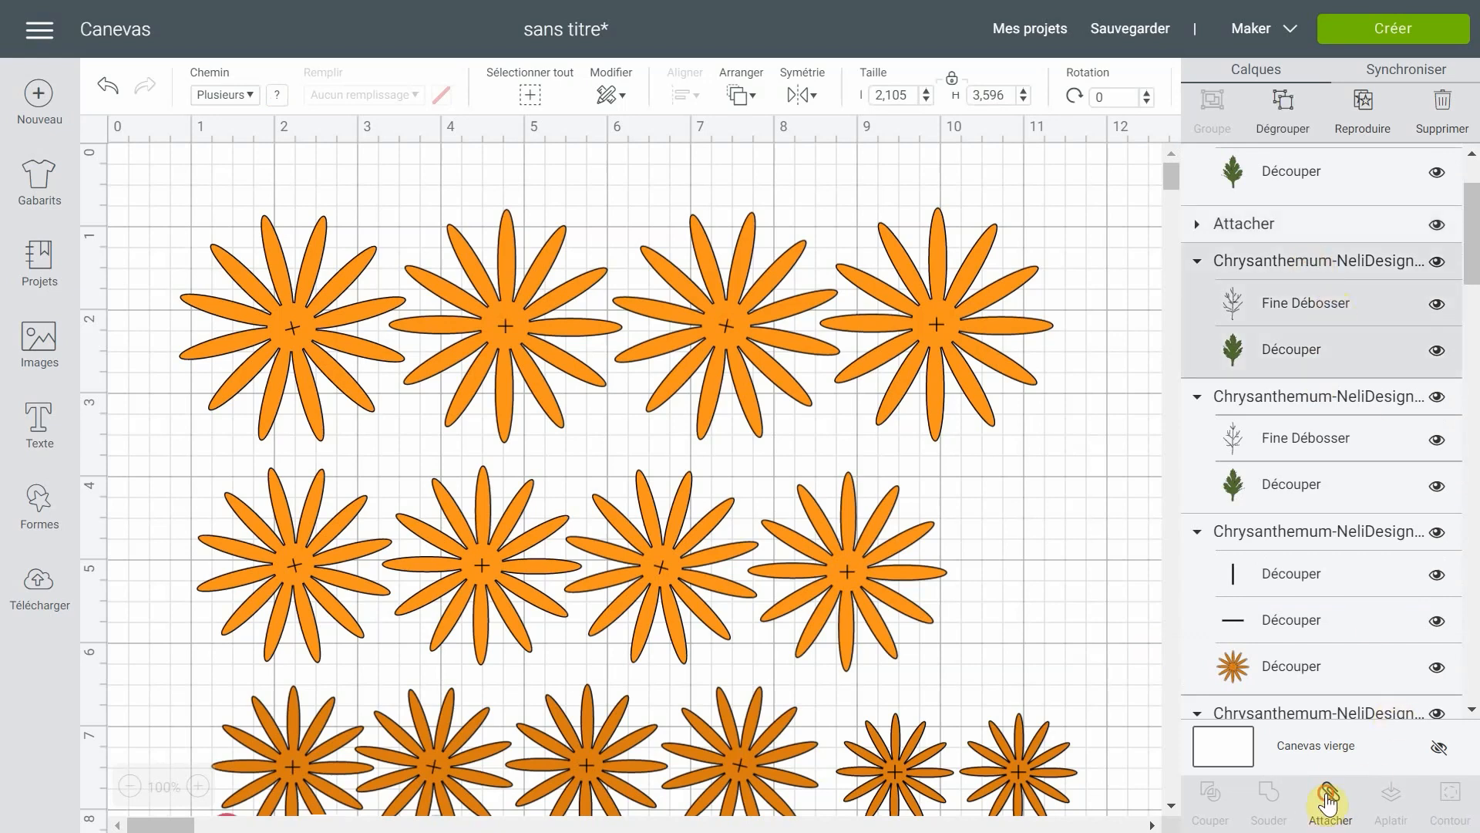
left_click(1328, 802)
left_click(1305, 272)
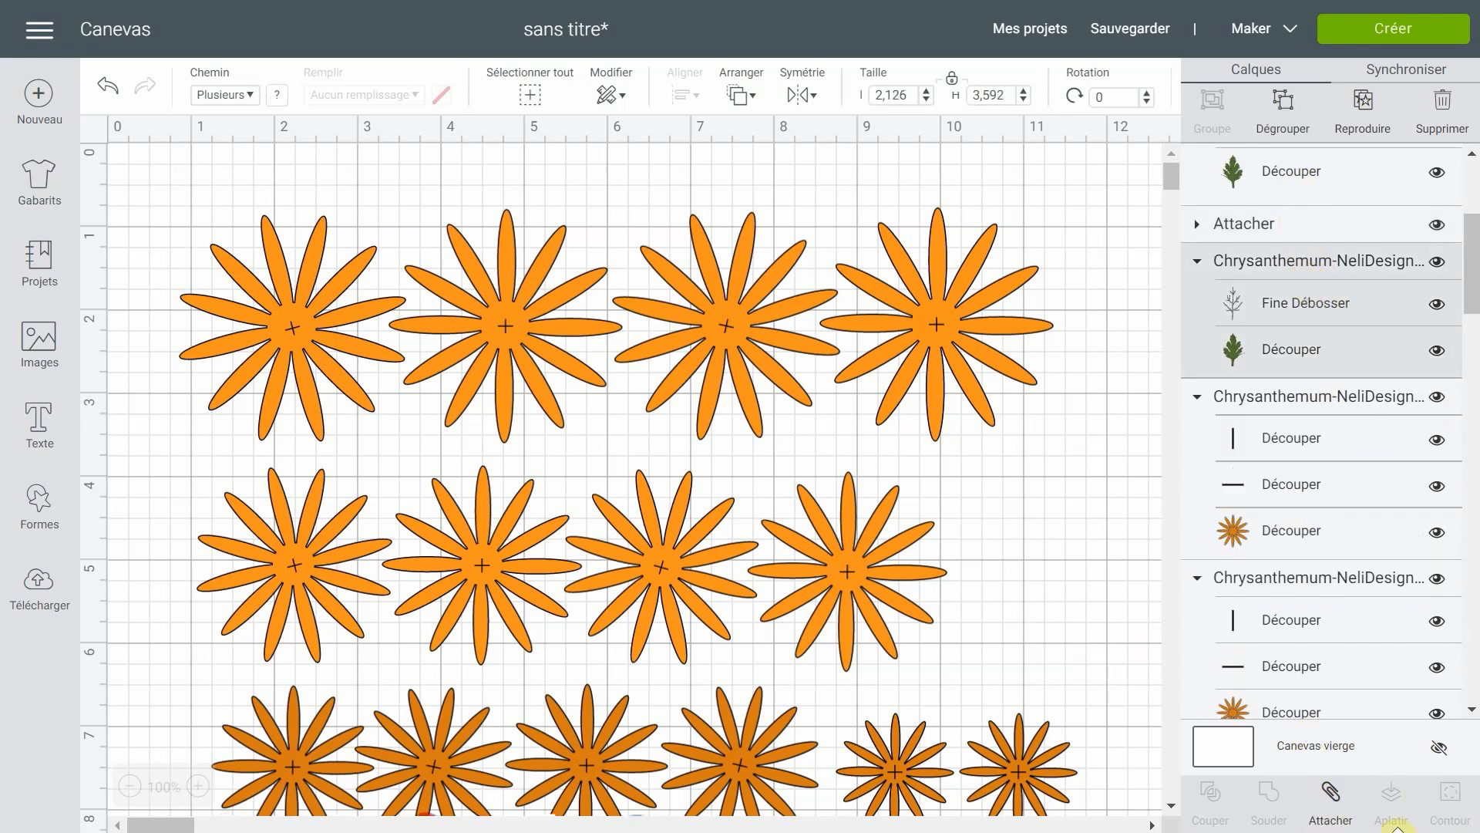
left_click(1327, 798)
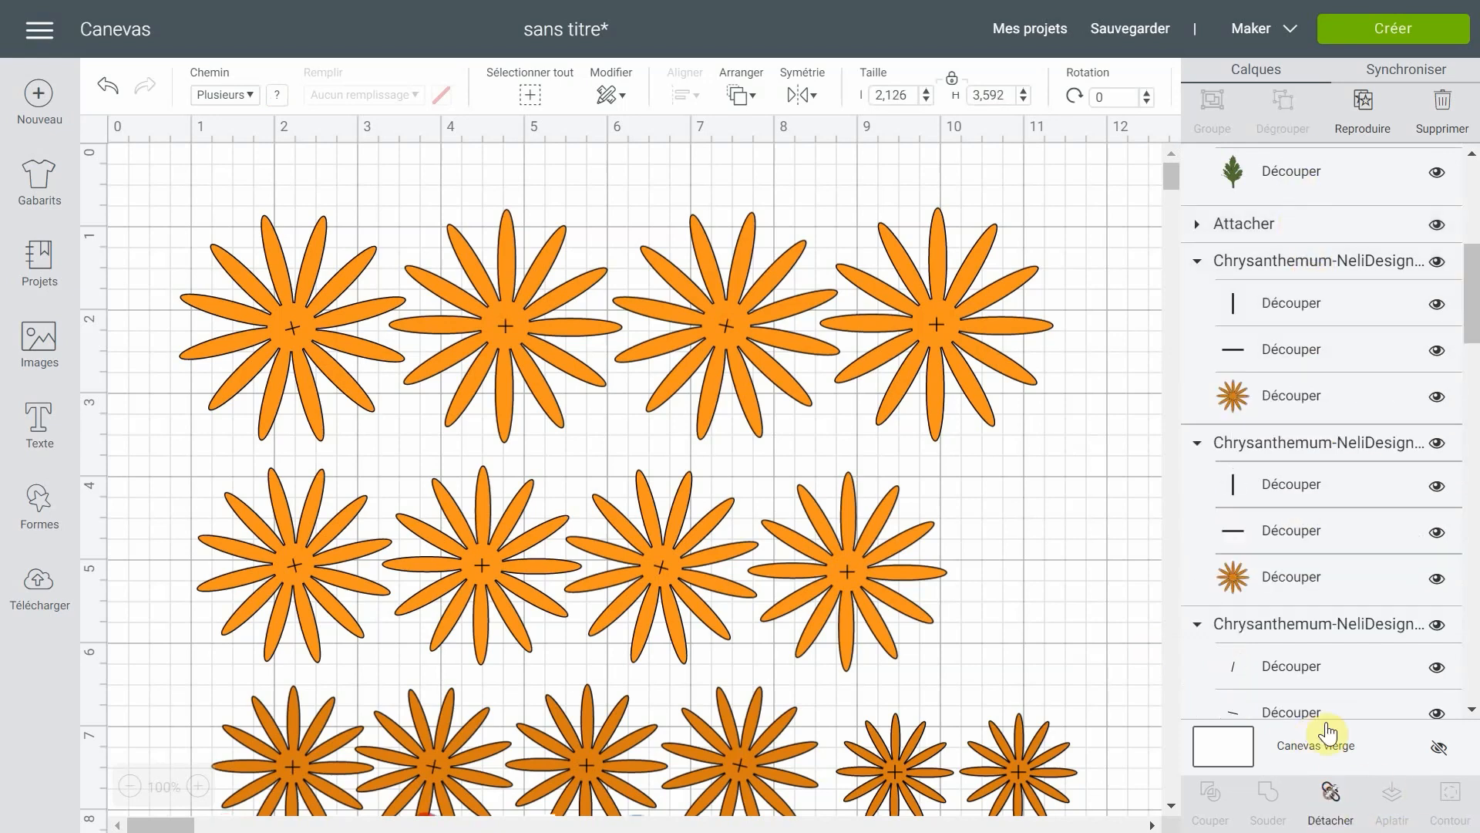
- Attach the centre cross cut lines to the rightmost of the two smallest flowers and check the layer list
left_click(1334, 262)
left_click(1340, 794)
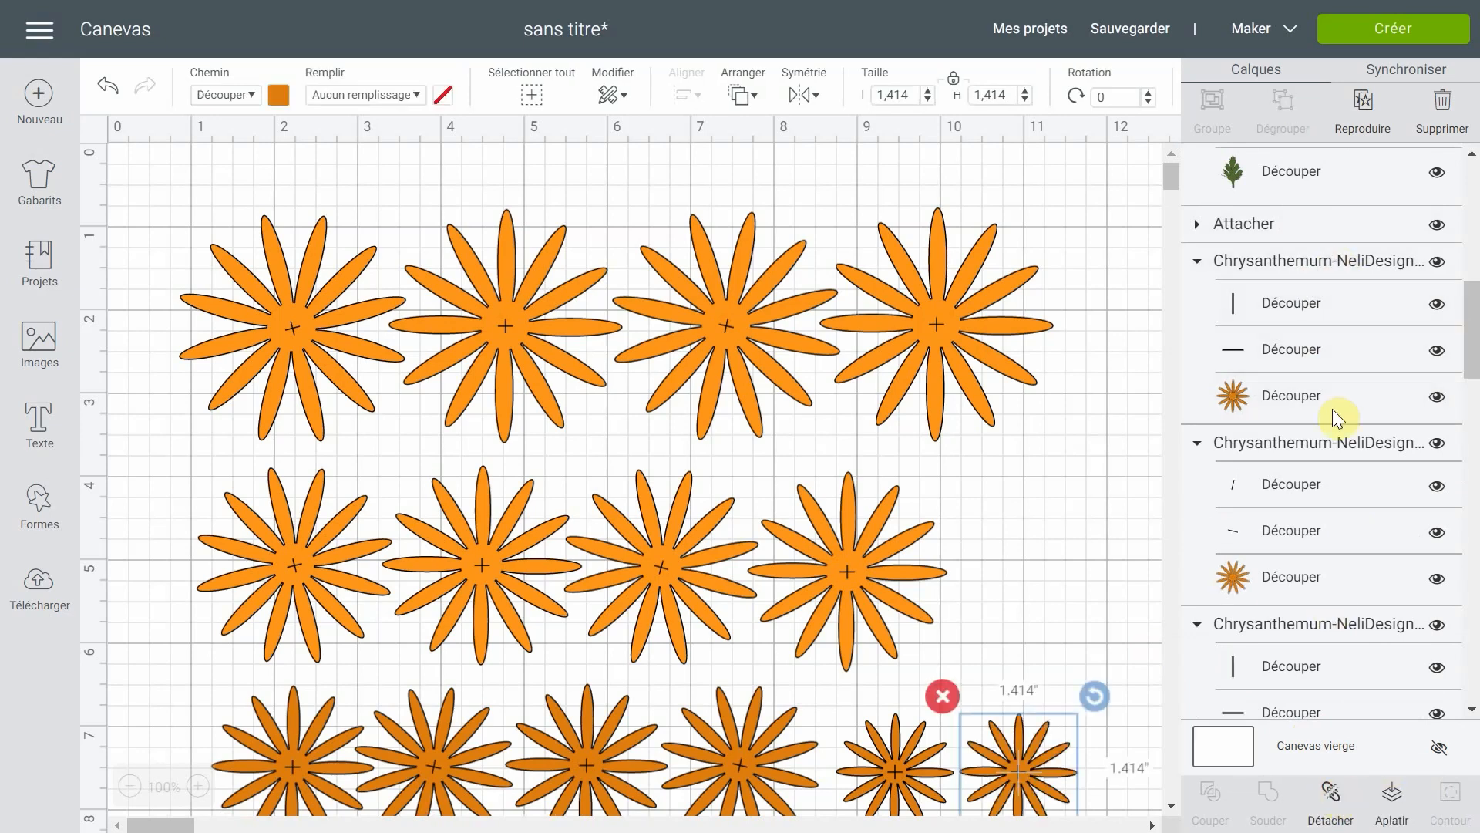
scroll(1302, 253, "up", 8)
scroll(1303, 256, "up", 1)
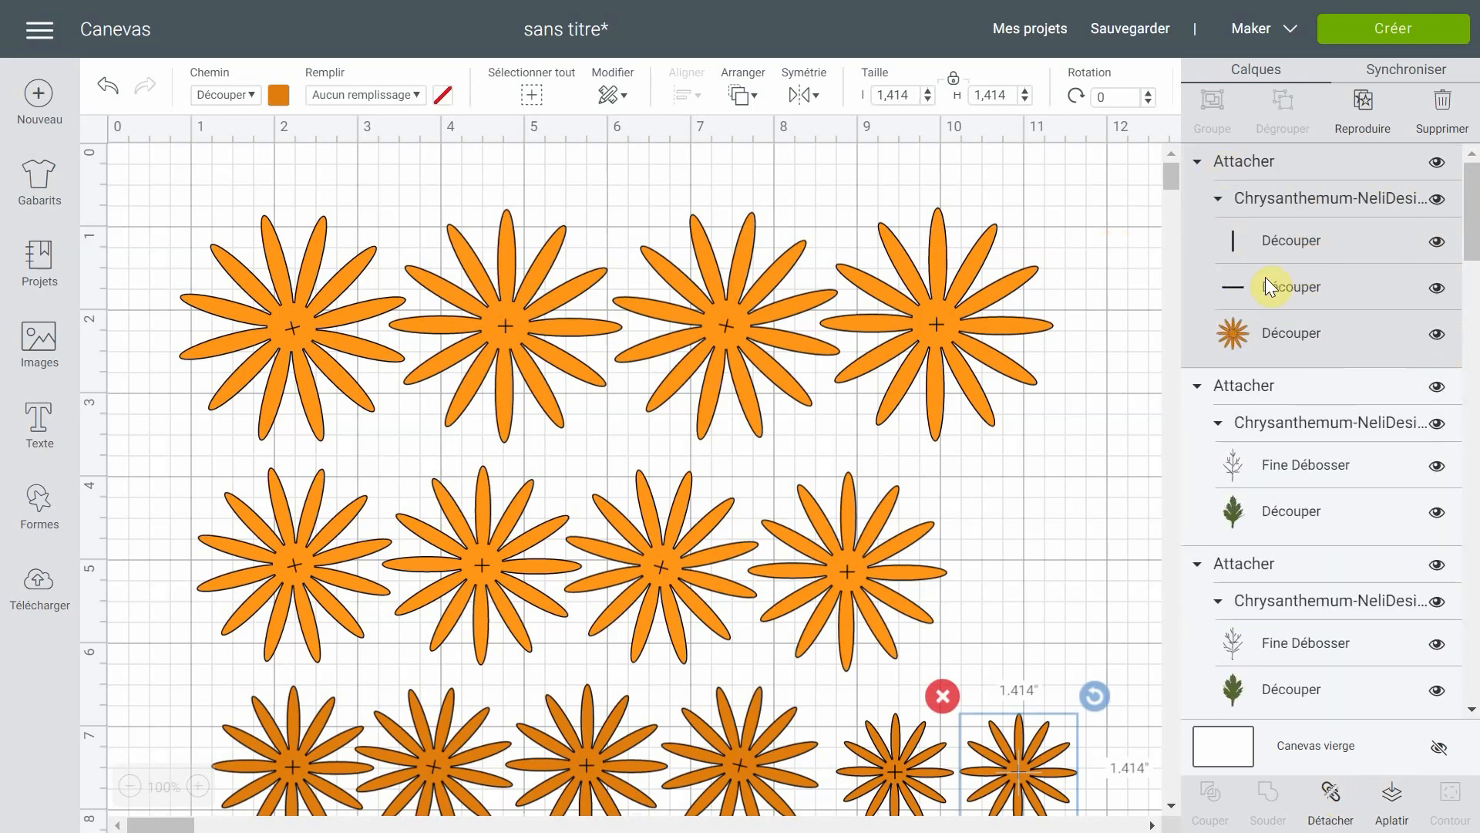
scroll(1280, 281, "down", 10)
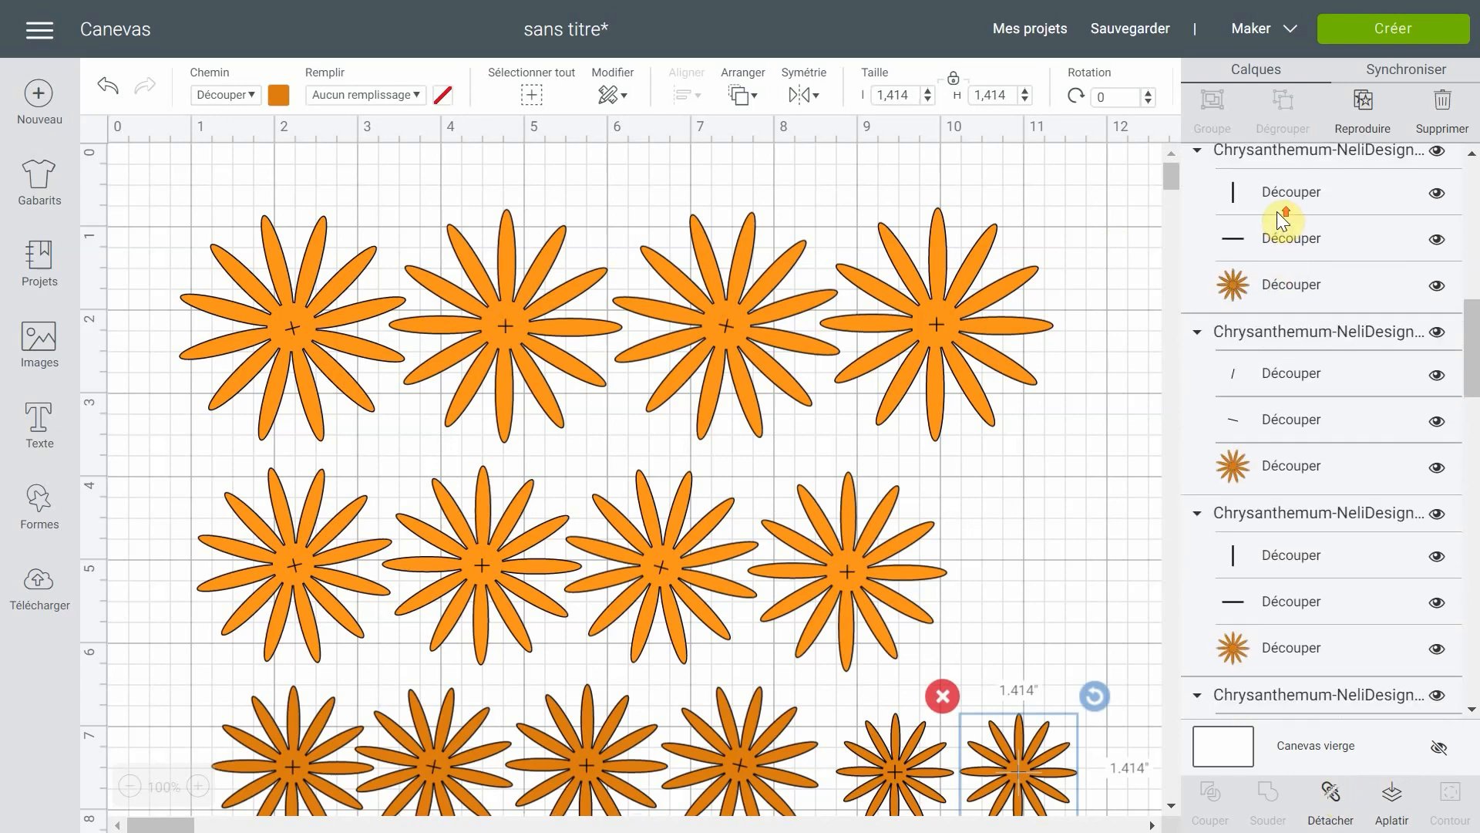
scroll(1281, 224, "up", 5)
left_click(1220, 229)
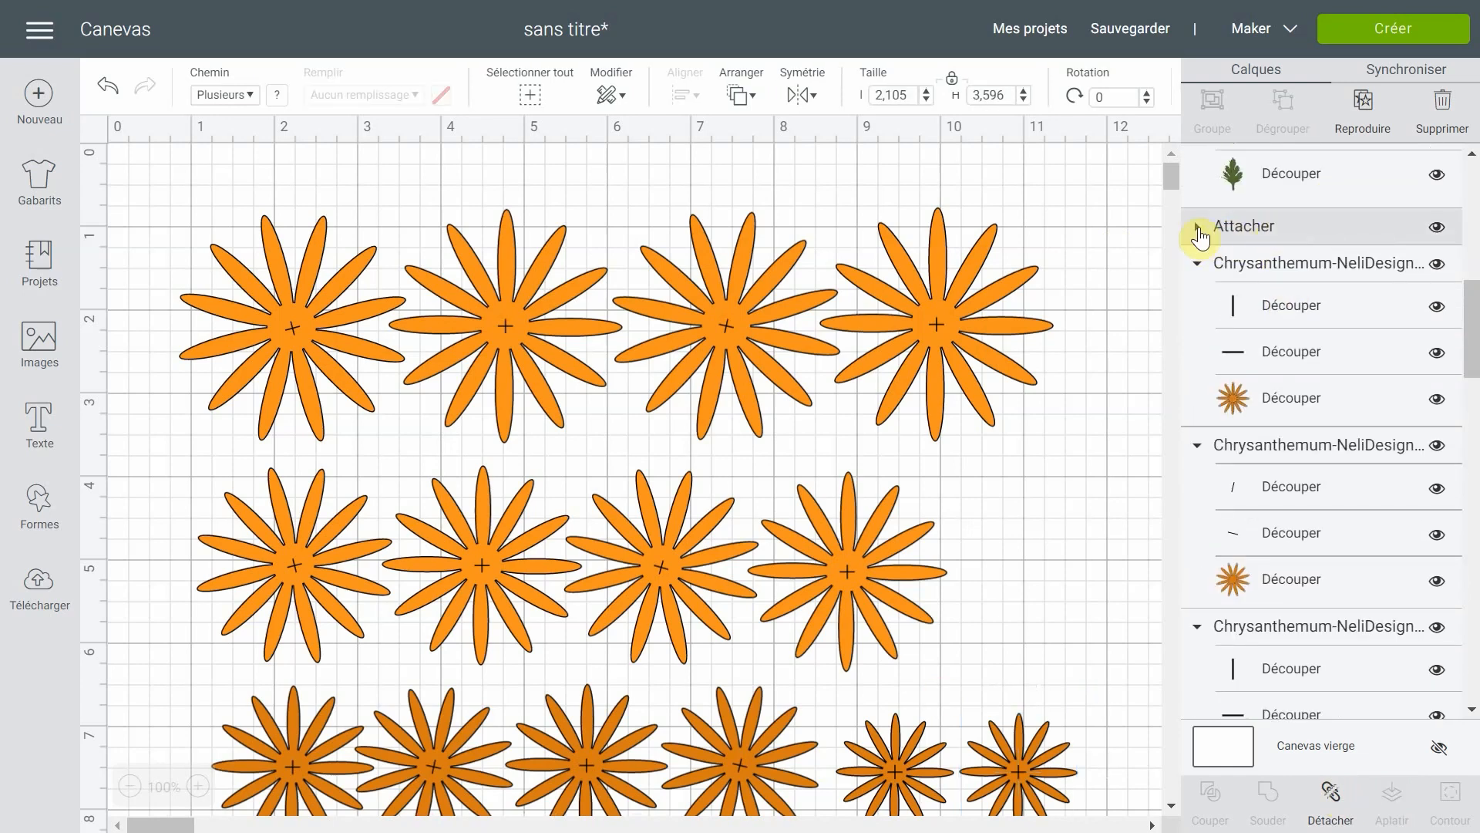
- Attach the centre cross cut lines to the other smallest flower and to the neighbouring larger flower in the same row
left_click(1331, 270)
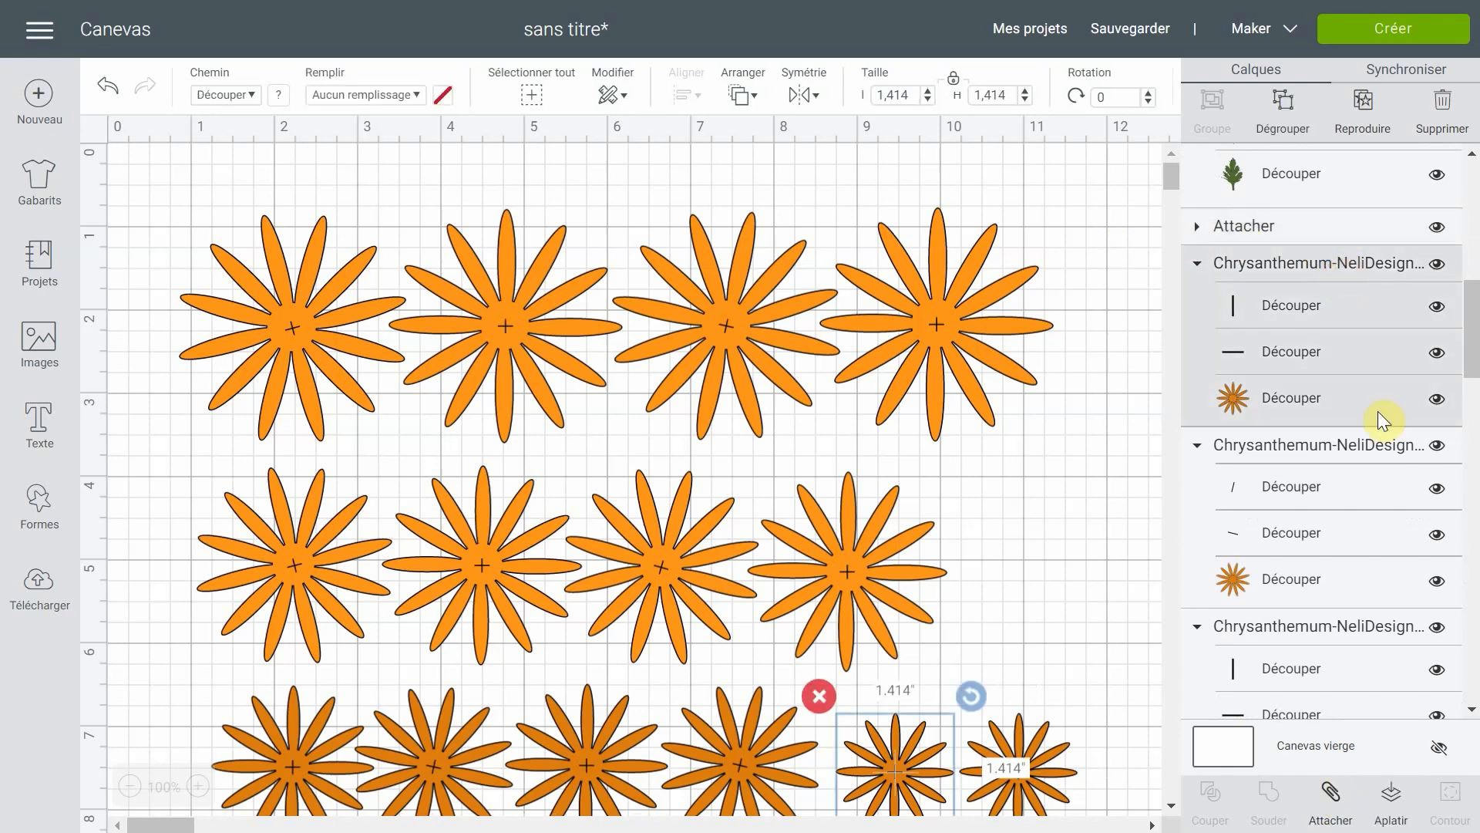
left_click(1343, 814)
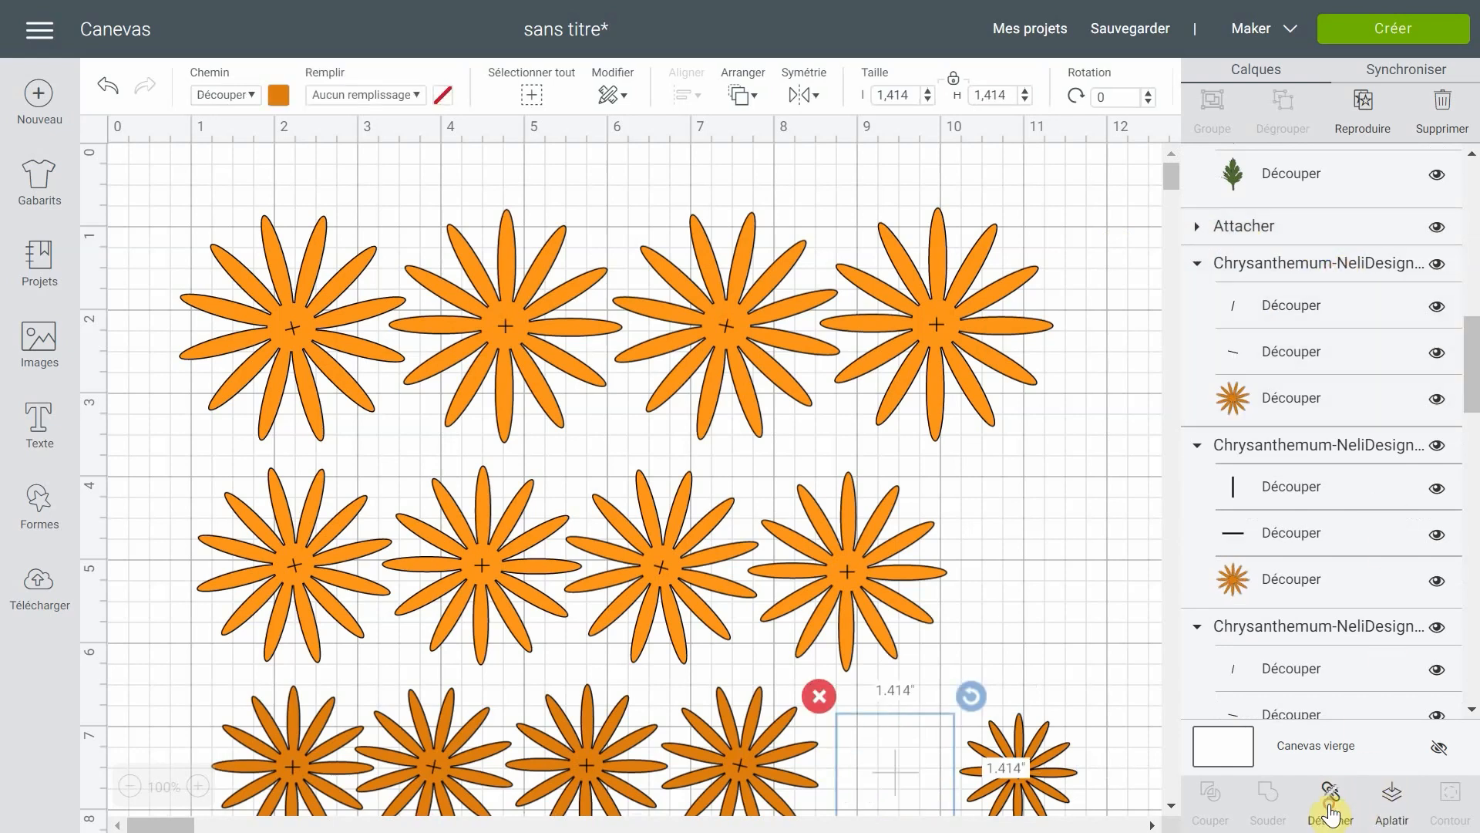
left_click(1321, 264)
left_click(1327, 787)
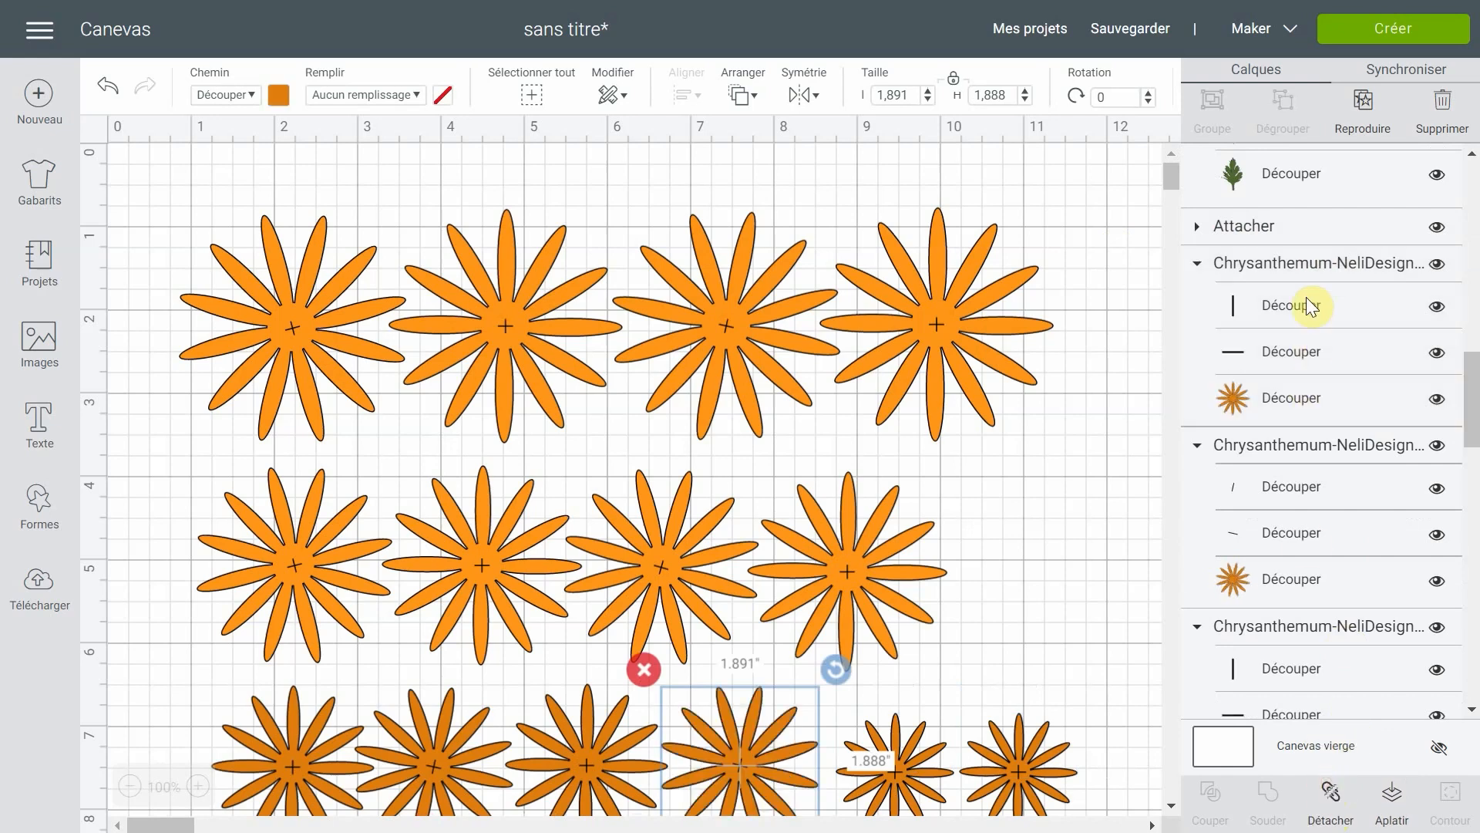
- Attach the centre cross cut lines to the three remaining larger flowers in the dark orange third row
left_click(1310, 264)
left_click(1341, 802)
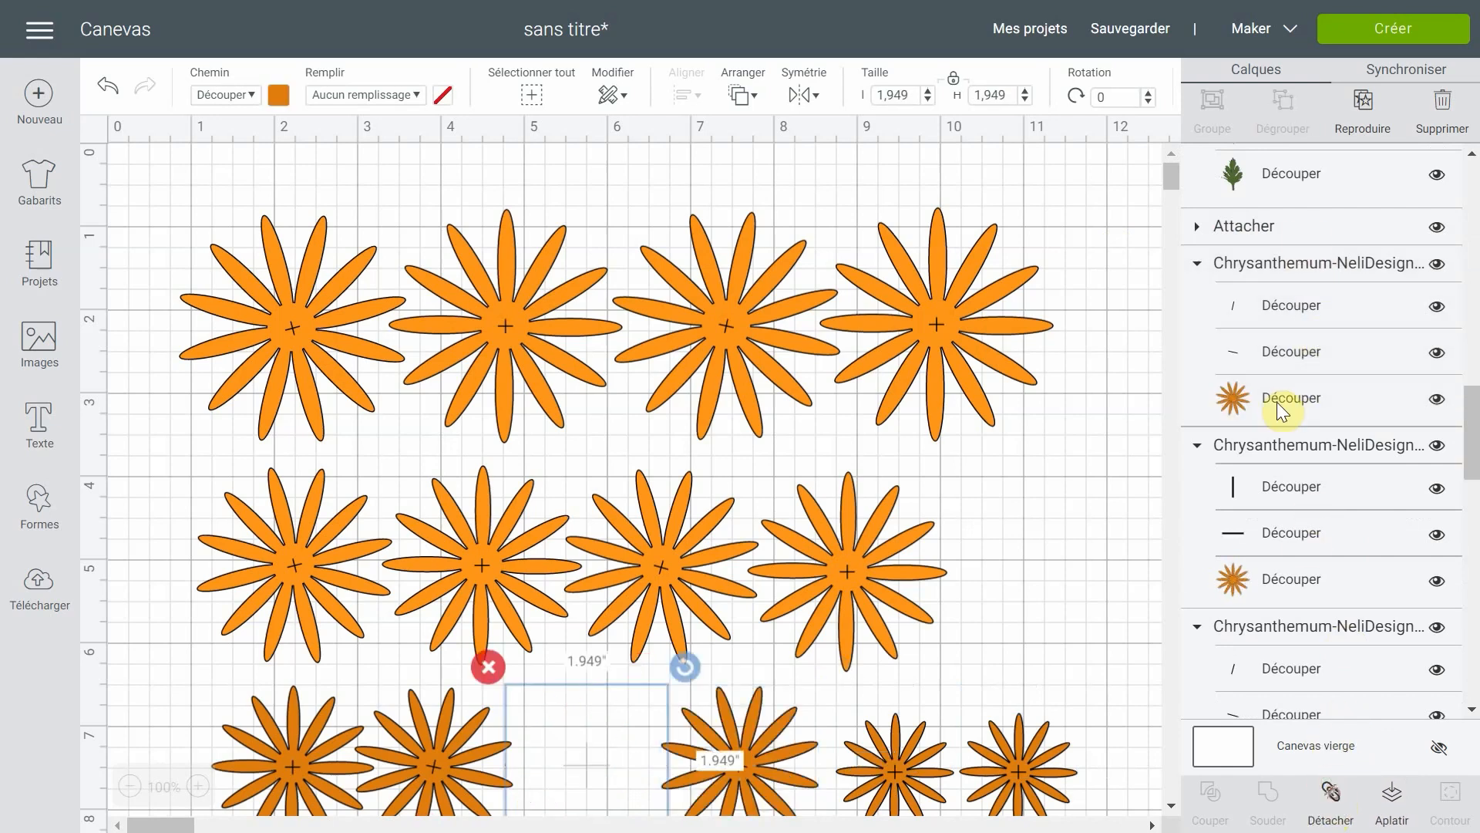
left_click(1306, 267)
left_click(1340, 804)
left_click(1326, 267)
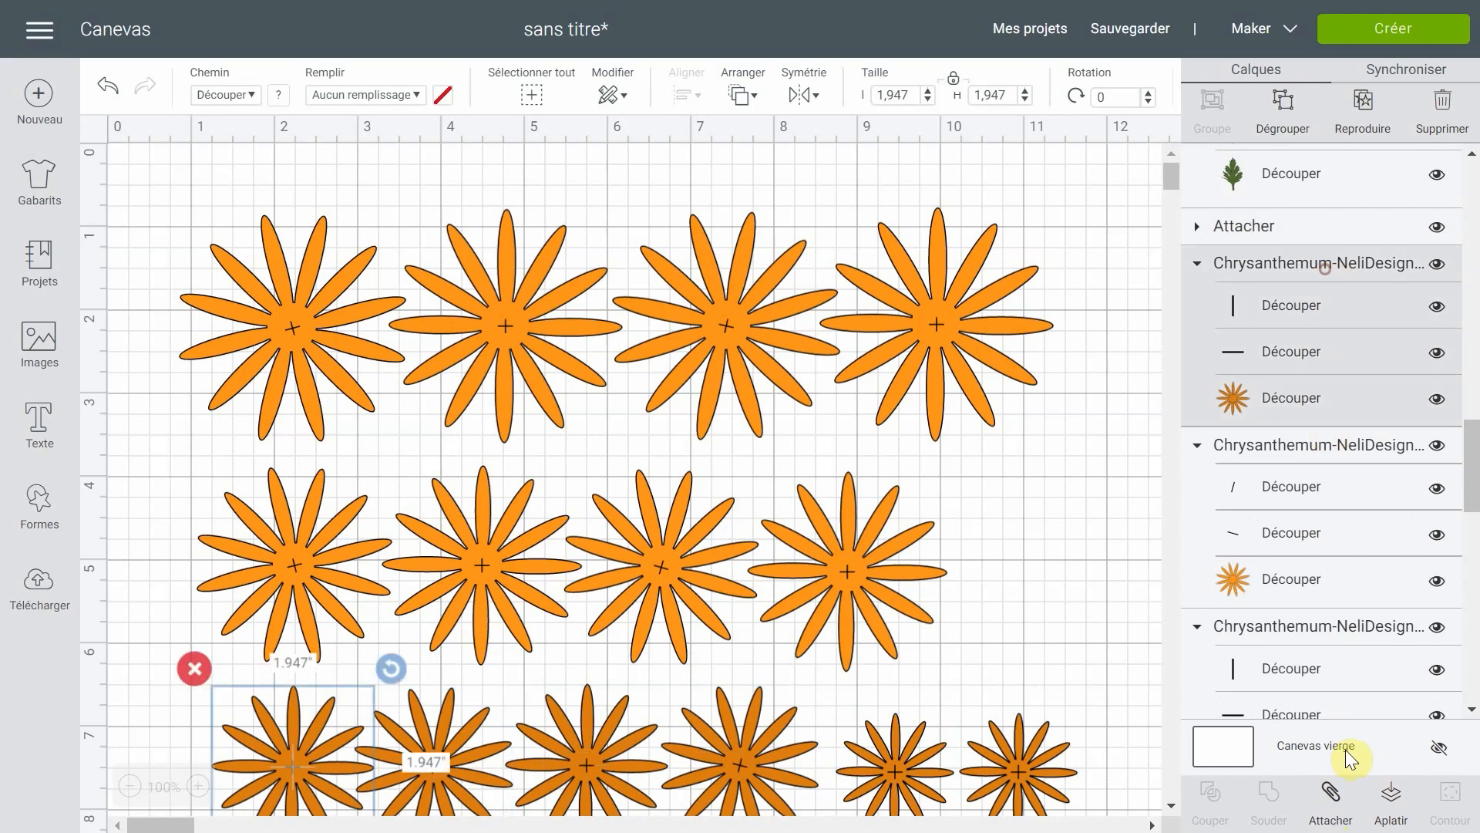
left_click(1337, 808)
- Attach the centre cross cut lines to each of the four medium flowers in the second row
left_click(1317, 266)
left_click(1333, 798)
left_click(1310, 266)
left_click(1334, 800)
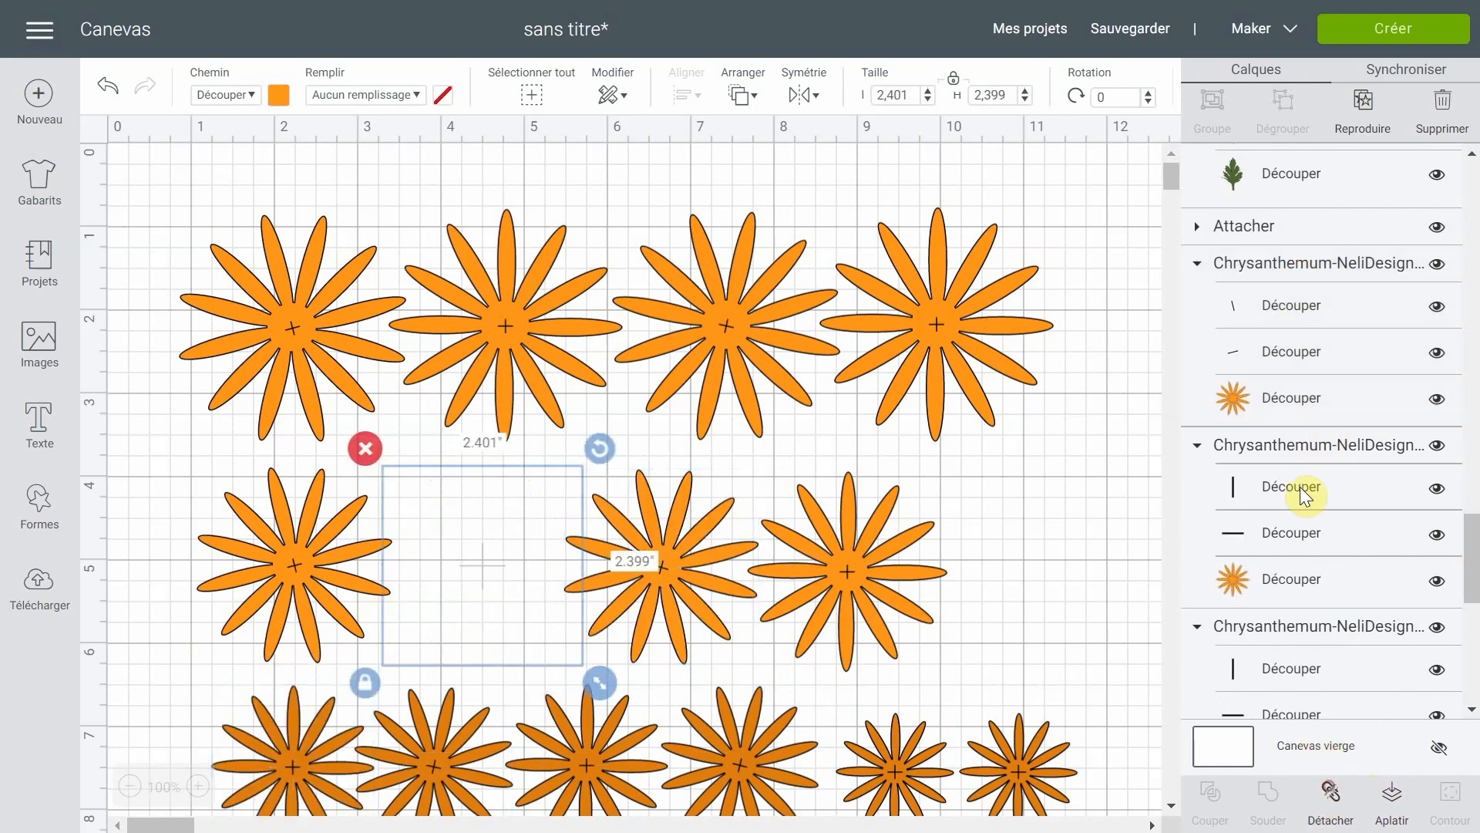
left_click(1309, 266)
left_click(1333, 798)
left_click(1312, 266)
left_click(1332, 780)
- Attach the centre cross cut lines to each of the four largest flowers in the first row and clear the selection
left_click(1313, 262)
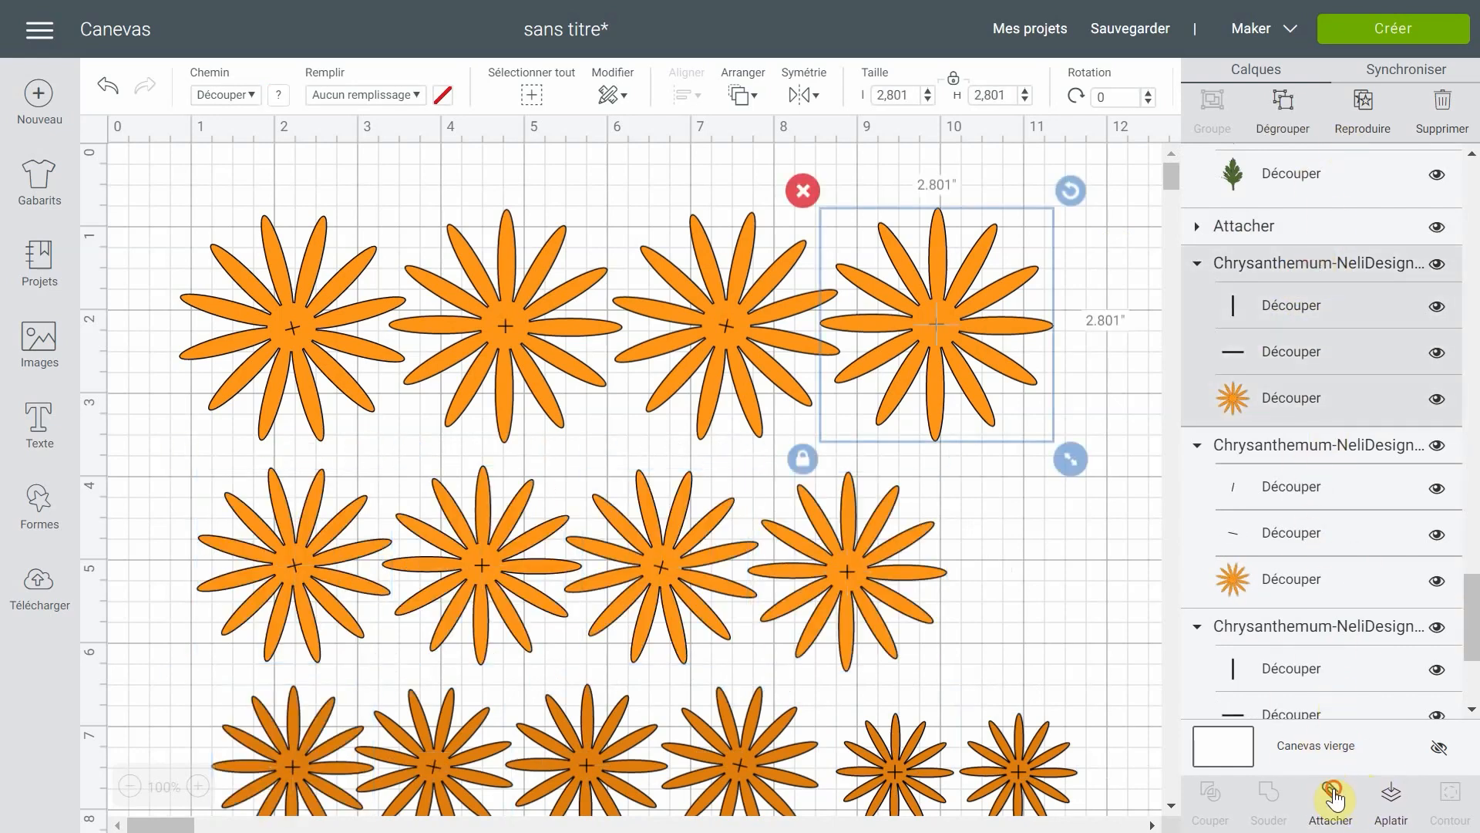
left_click(1331, 794)
left_click(1317, 262)
left_click(1332, 796)
left_click(1314, 374)
left_click(1342, 802)
left_click(1339, 543)
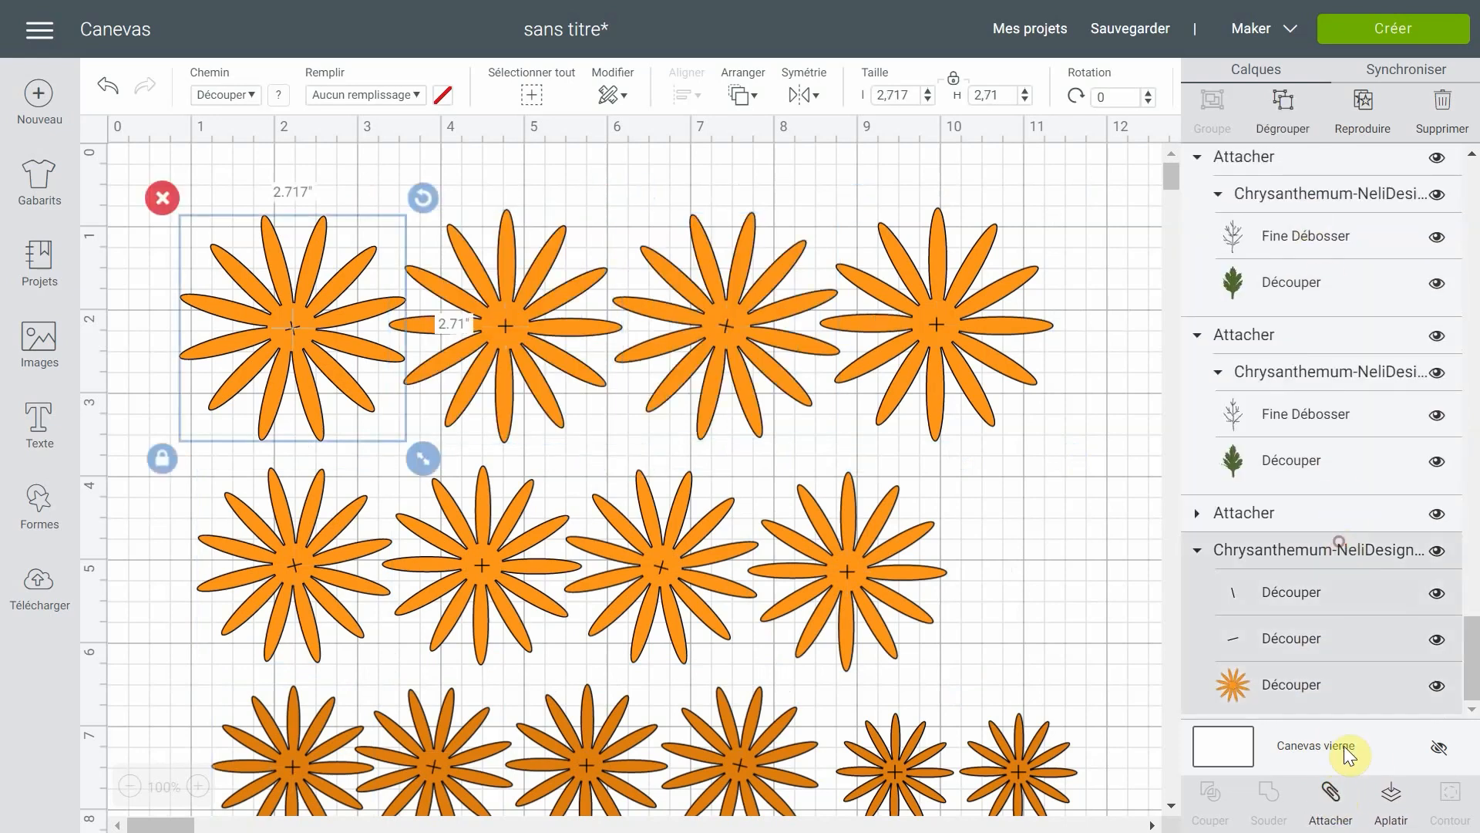
left_click(1336, 799)
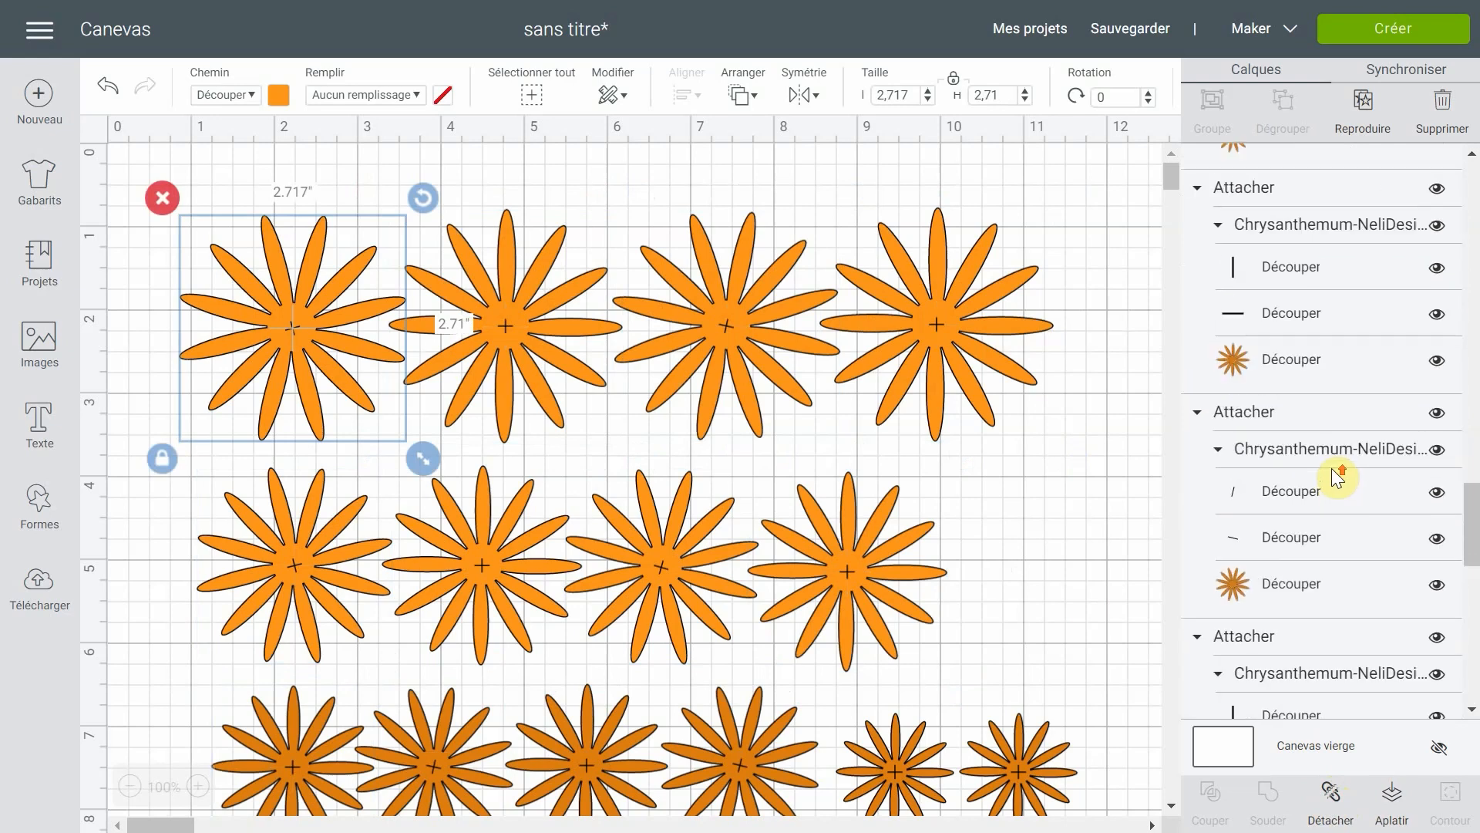
scroll(1331, 469, "up", 12)
scroll(1333, 465, "up", 12)
scroll(1333, 461, "up", 1)
left_click(1101, 212)
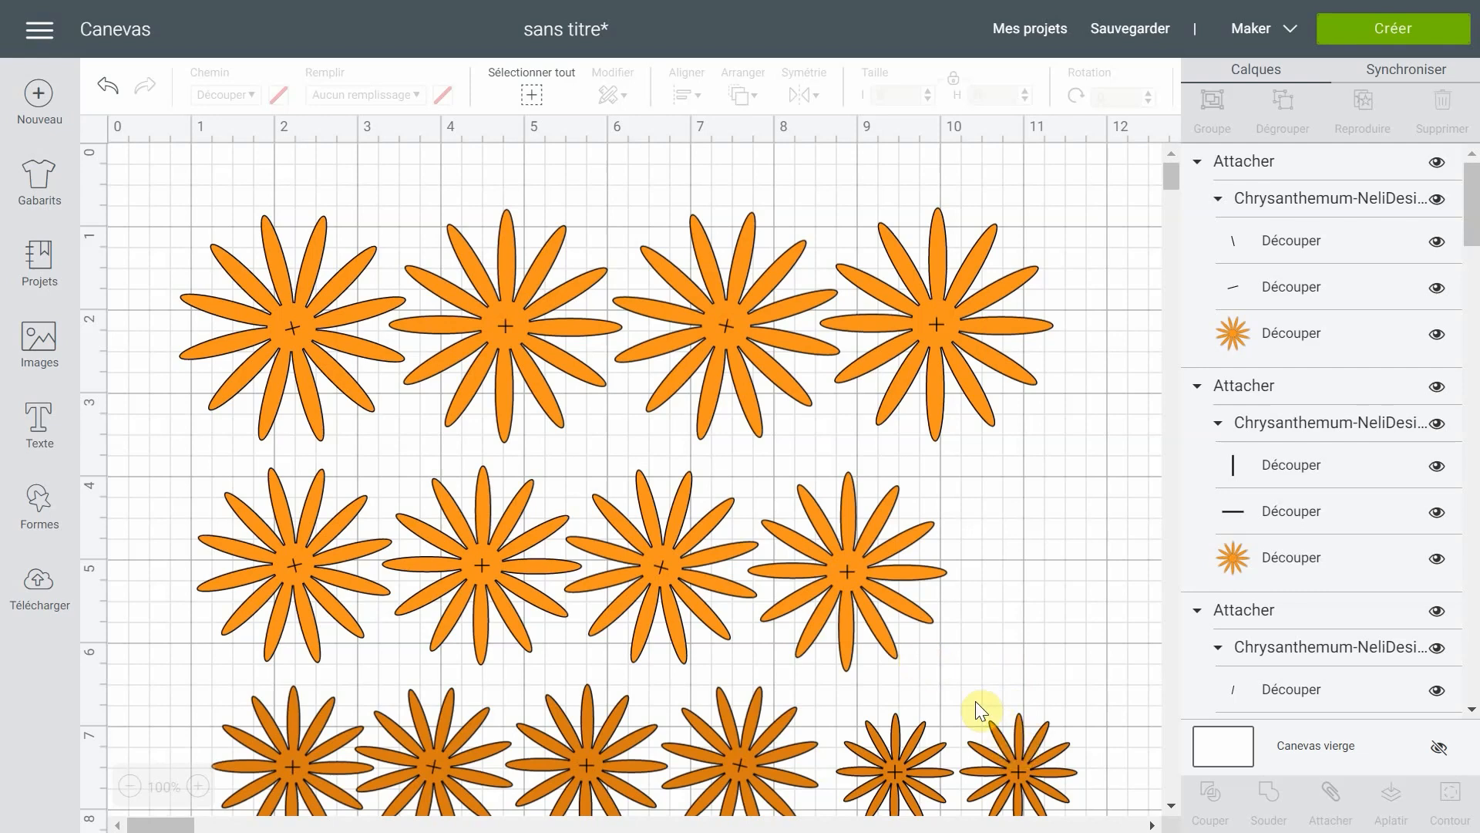
- Open the project's mat preparation and display mat 2 with the light orange flowers
scroll(946, 632, "down", 3)
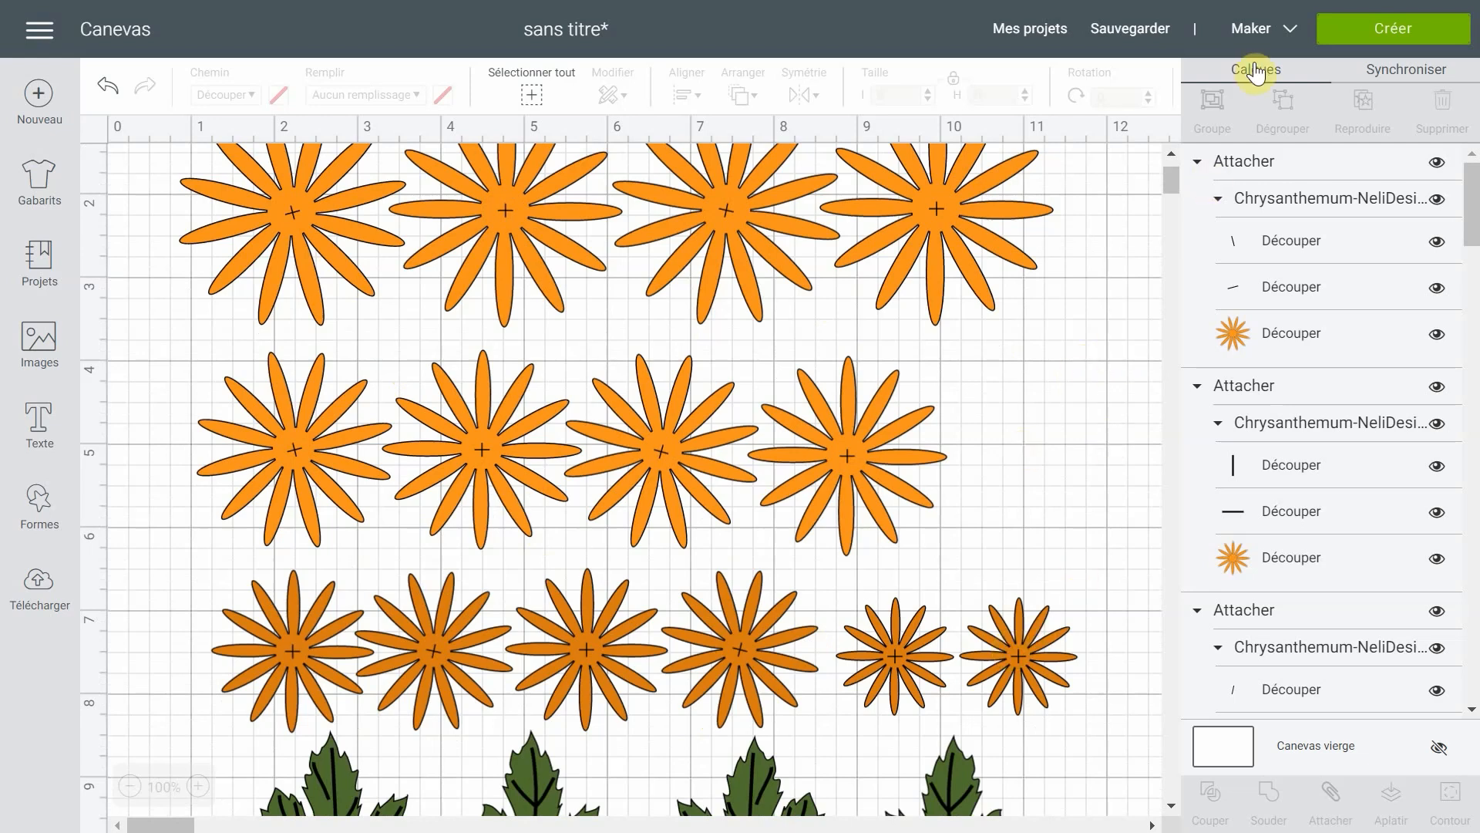
left_click(1372, 28)
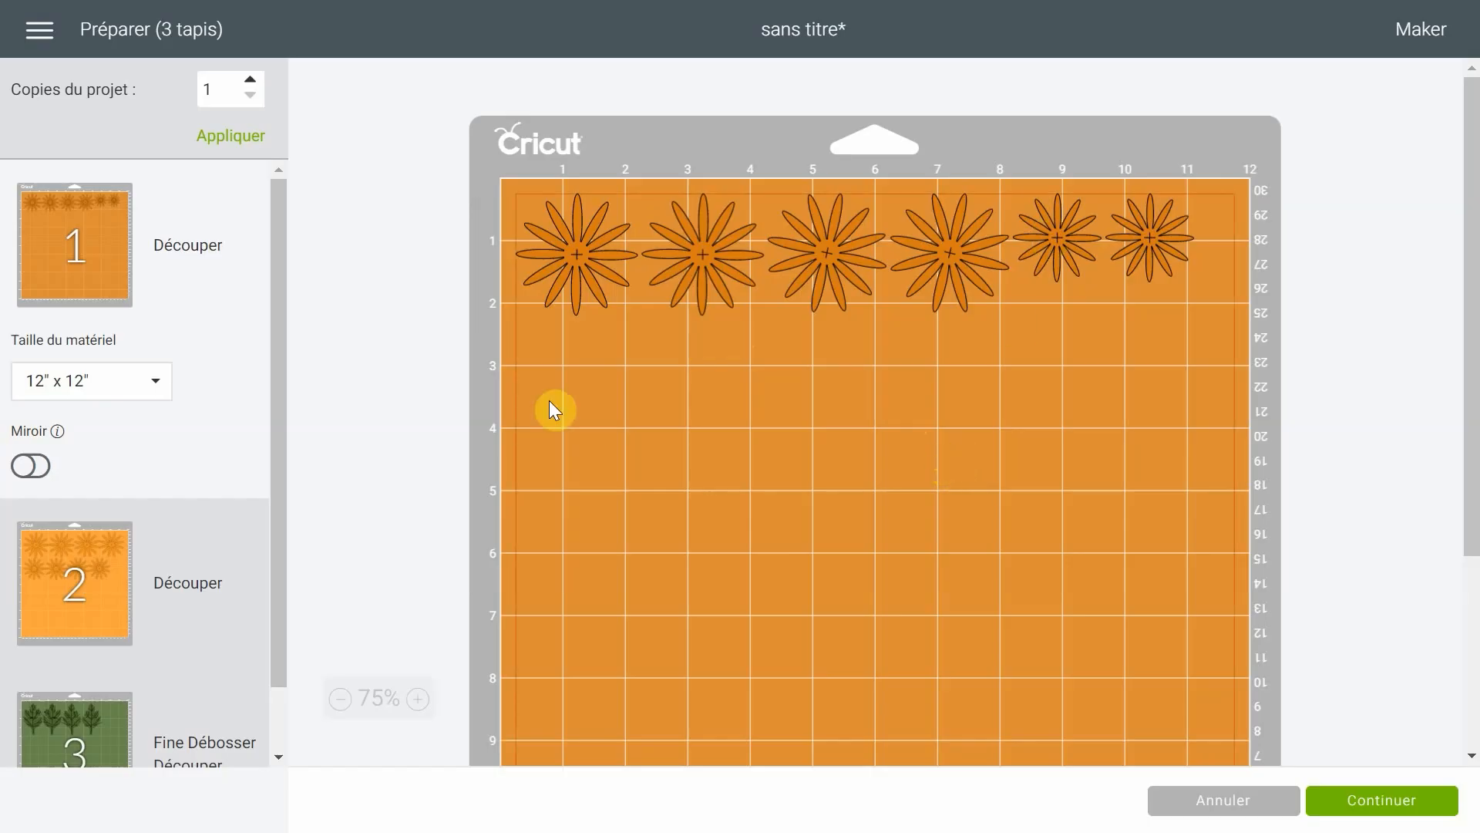
left_click(120, 608)
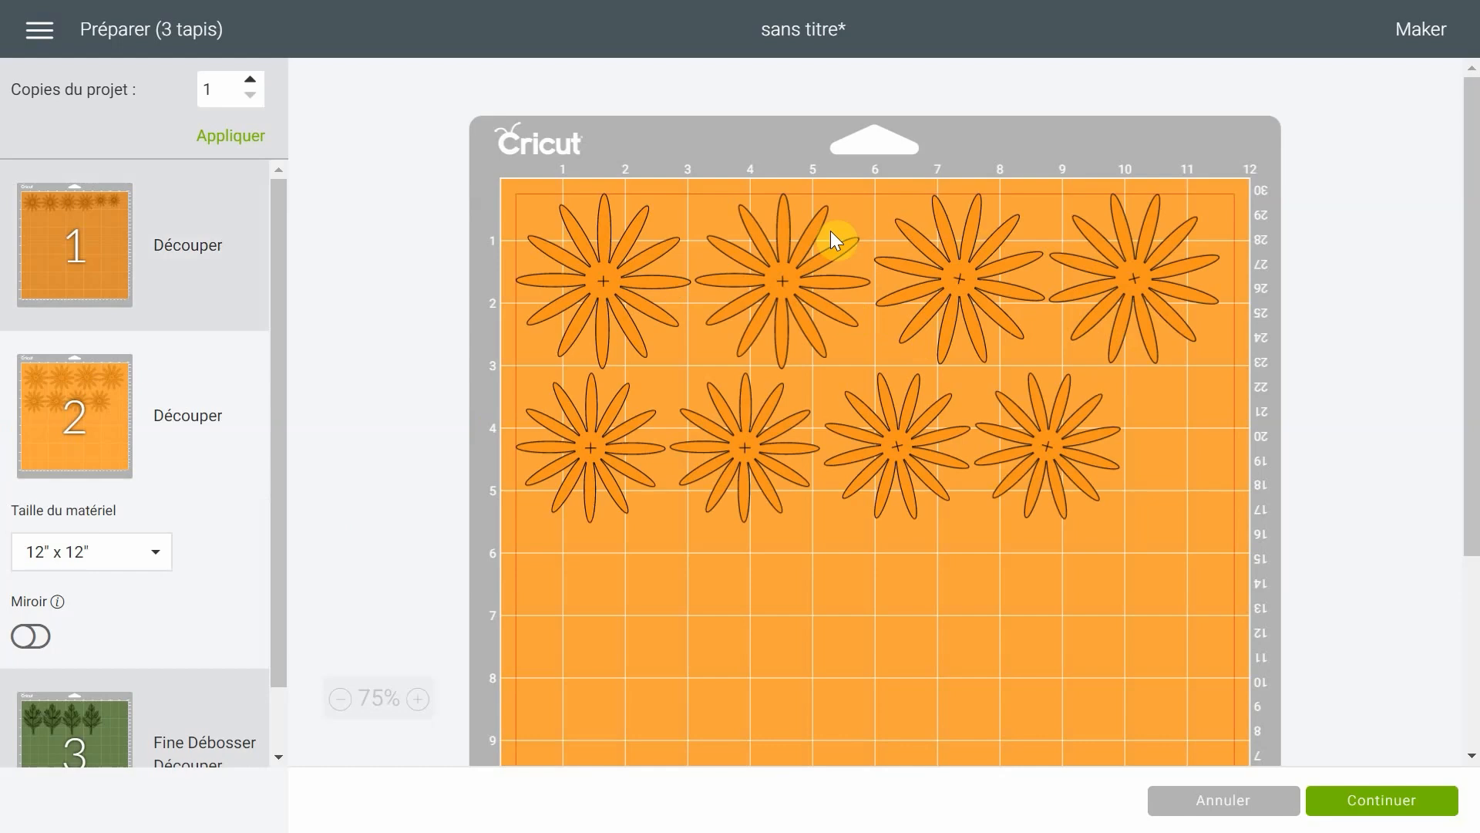
- Rearrange the four largest flowers on mat 2 closer together in one row, swapping the second and third
left_click(786, 280)
mouse_move(886, 176)
left_mouse_down()
mouse_move(895, 206)
mouse_move(890, 170)
left_mouse_up()
left_click_drag(791, 276, 829, 595)
left_click_drag(983, 304, 760, 252)
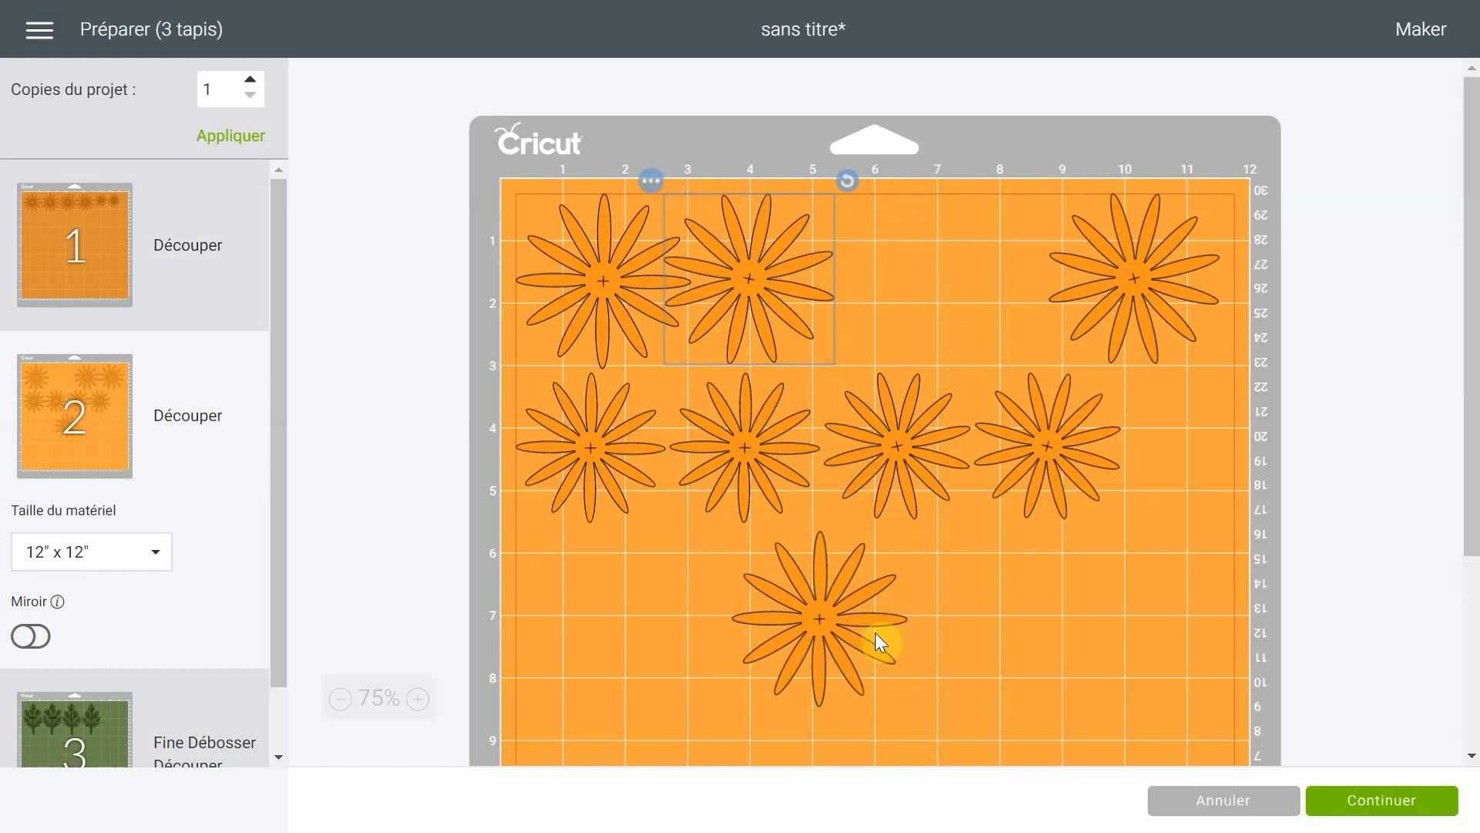
left_click_drag(817, 623, 891, 252)
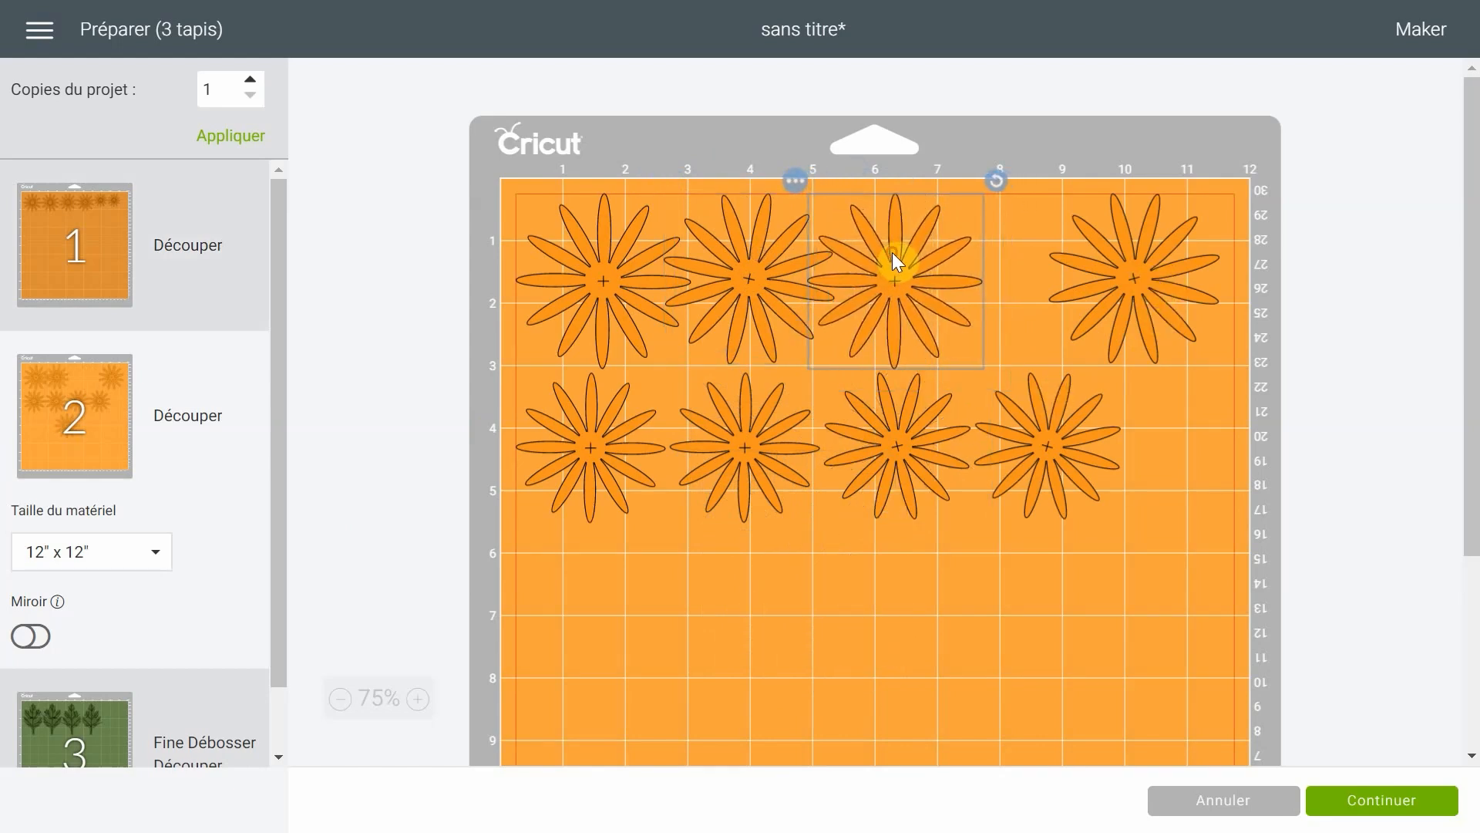
left_click_drag(1126, 277, 1039, 263)
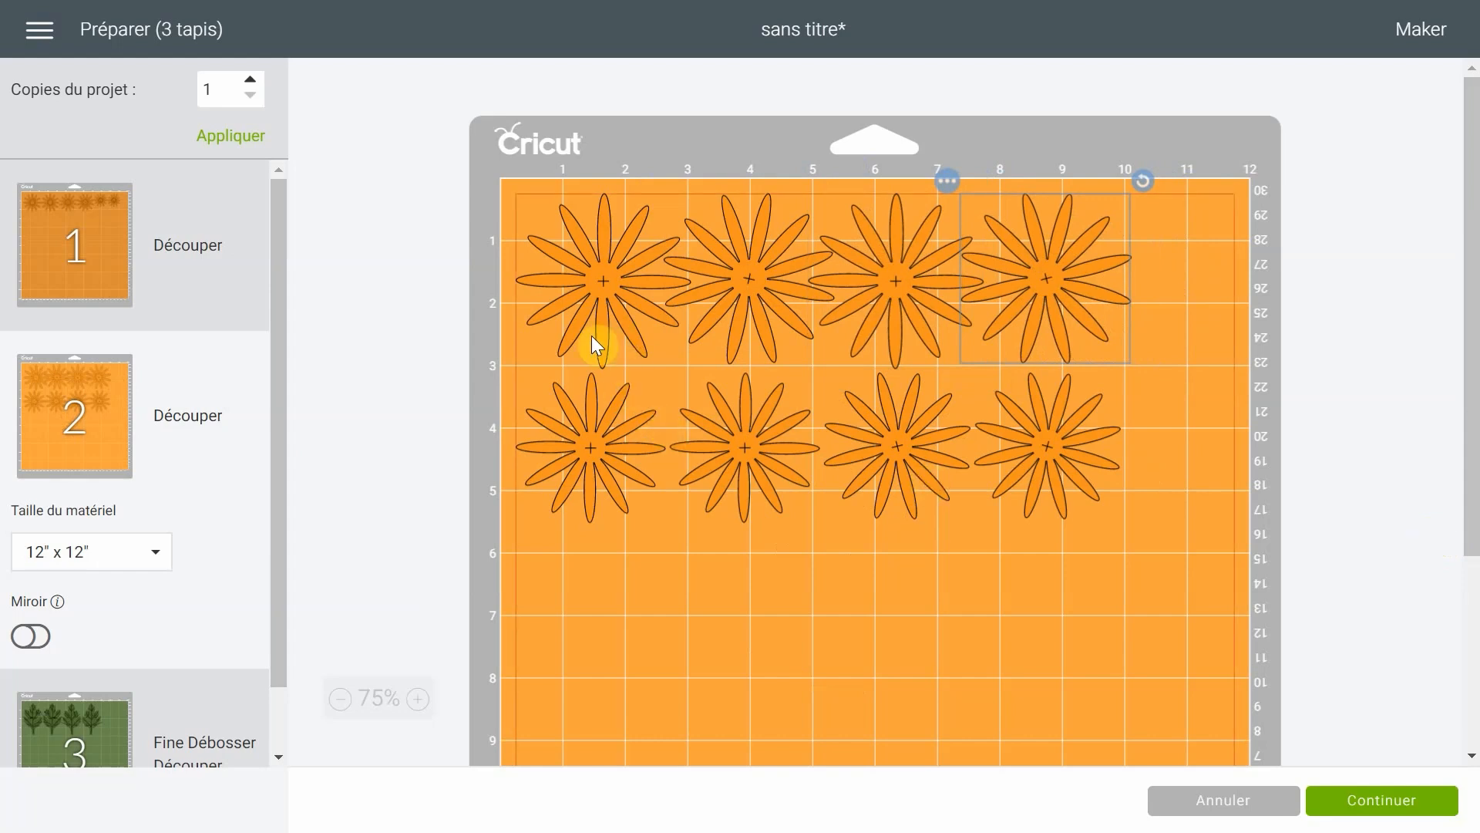
- Apply 3 project copies to the mats, then cancel the preparation and return to the canvas
left_click(249, 81)
left_click(249, 81)
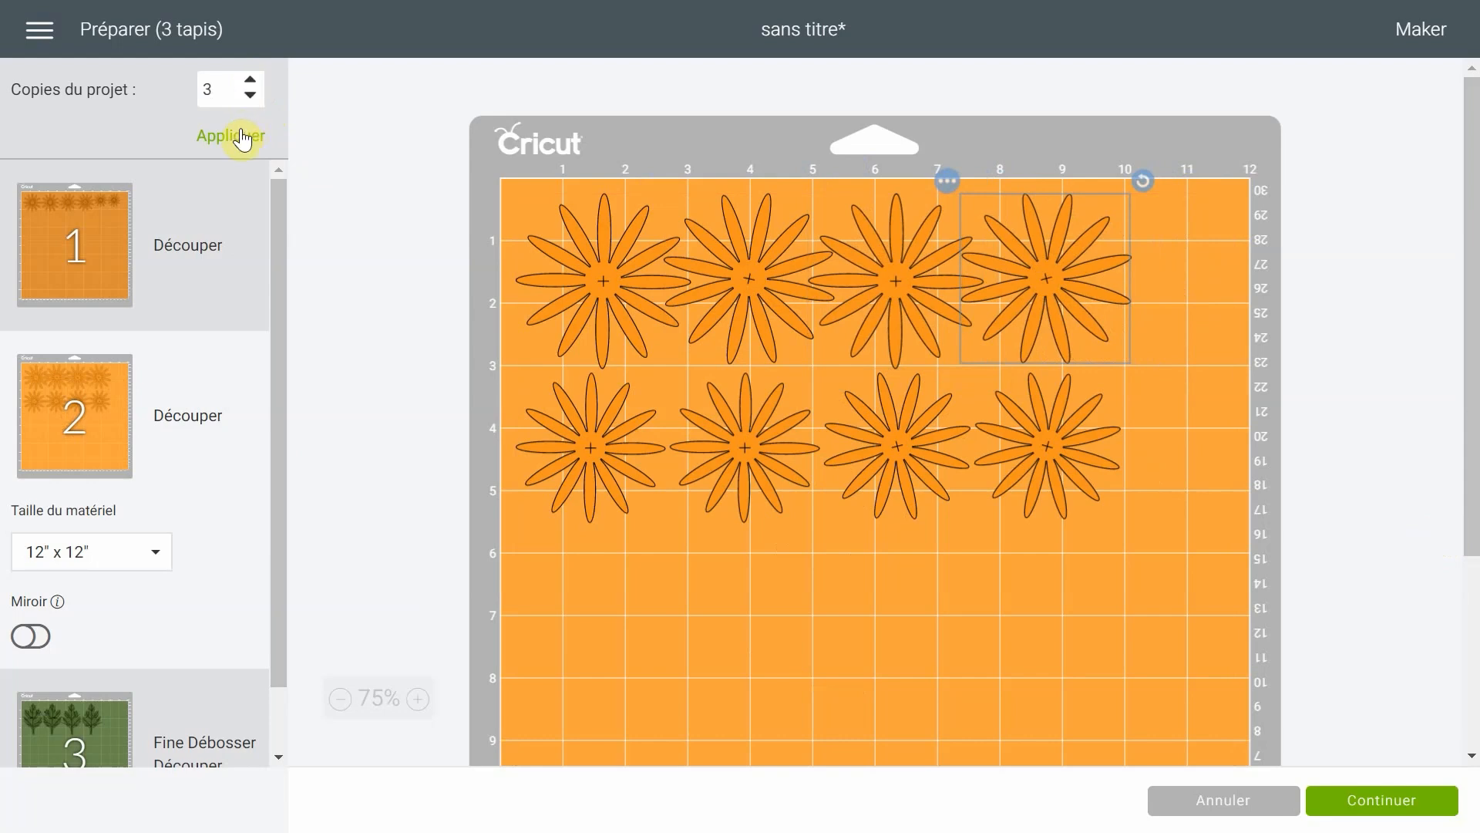
left_click(231, 136)
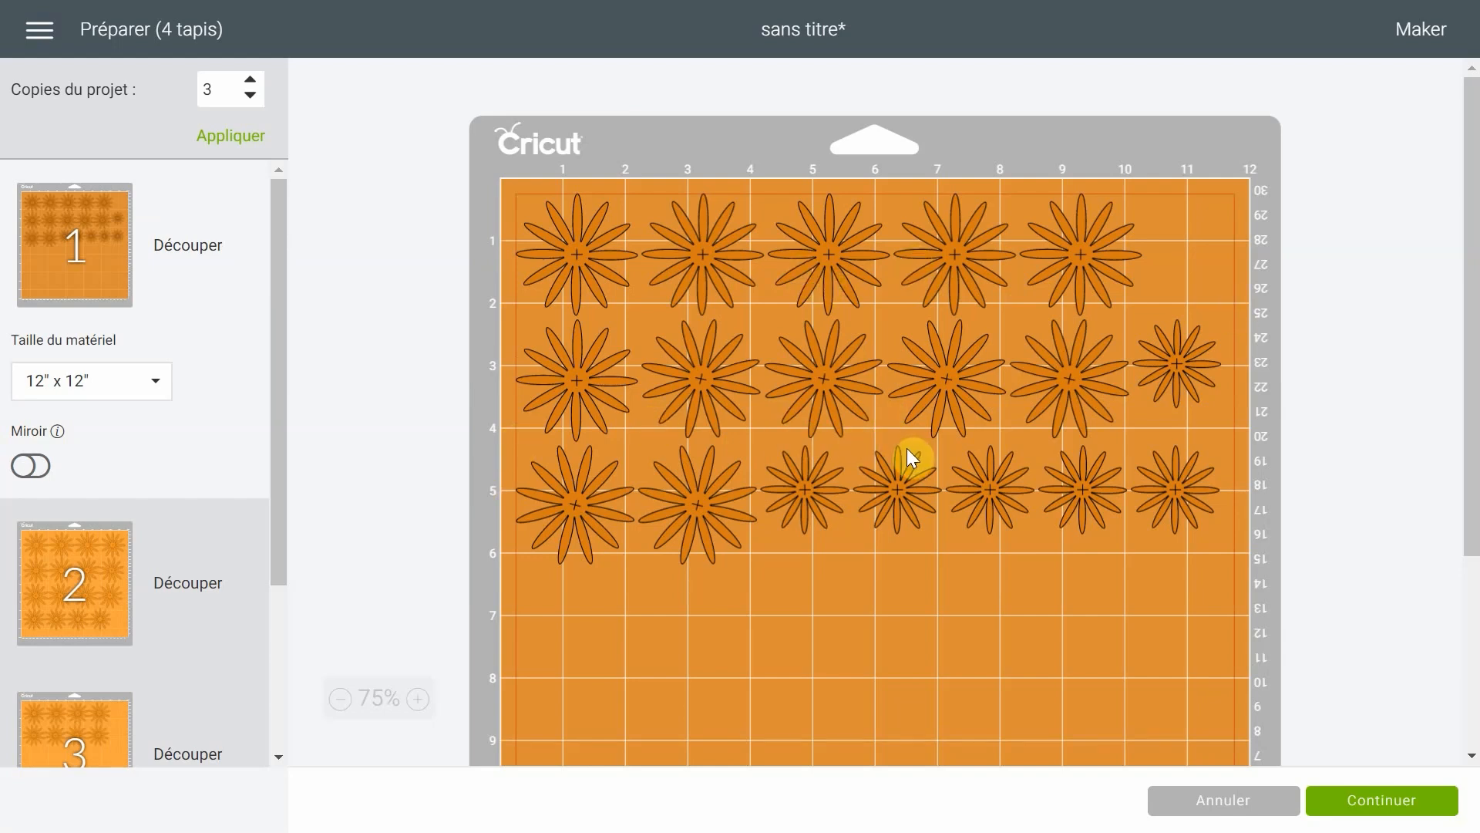
left_click(1257, 810)
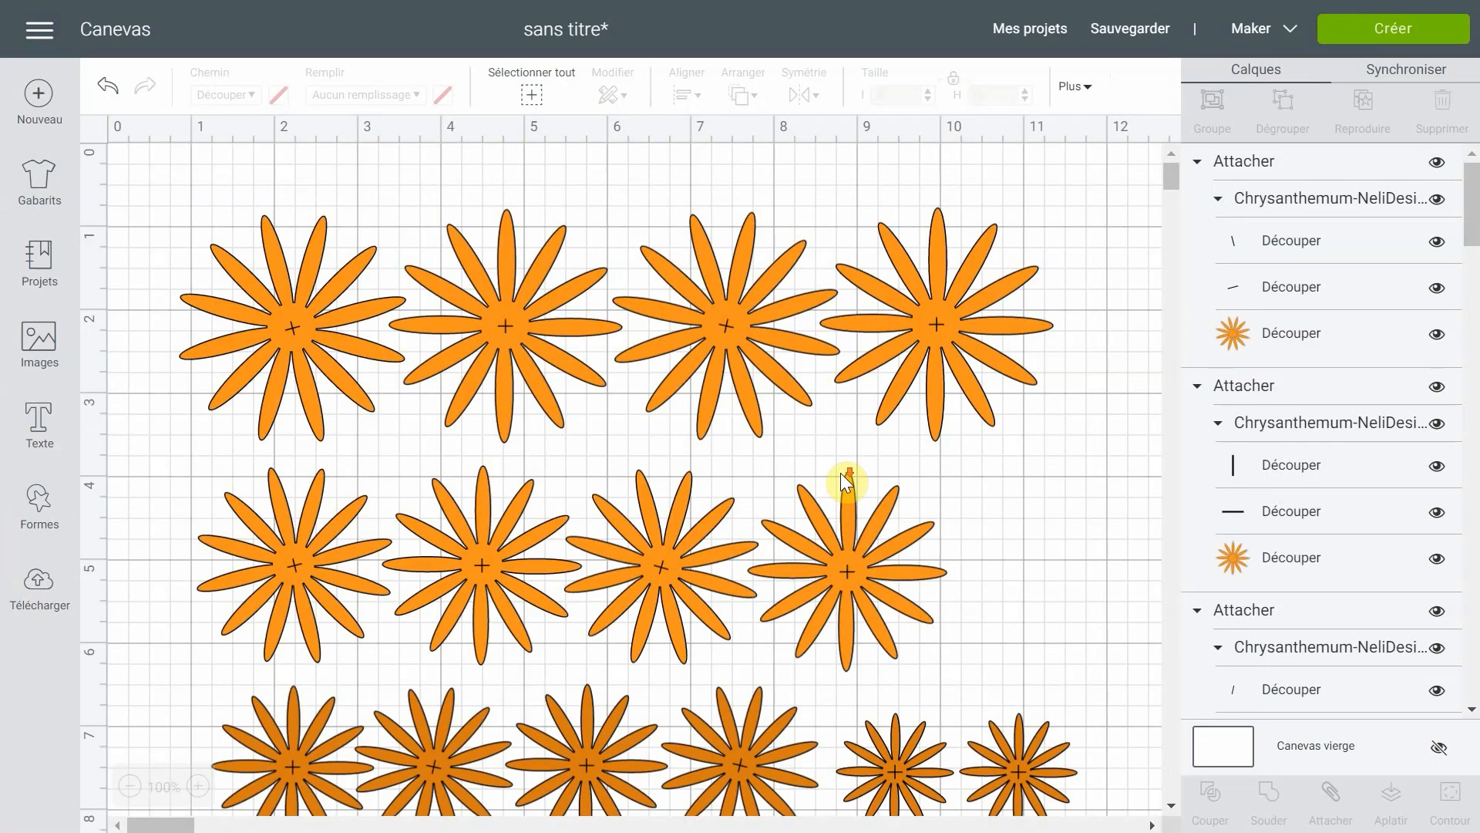
- Duplicate the two rightmost leaves, shrink the copies to about 3.9 by 3.1 inches, and place them below the leaf row
scroll(841, 474, "down", 5)
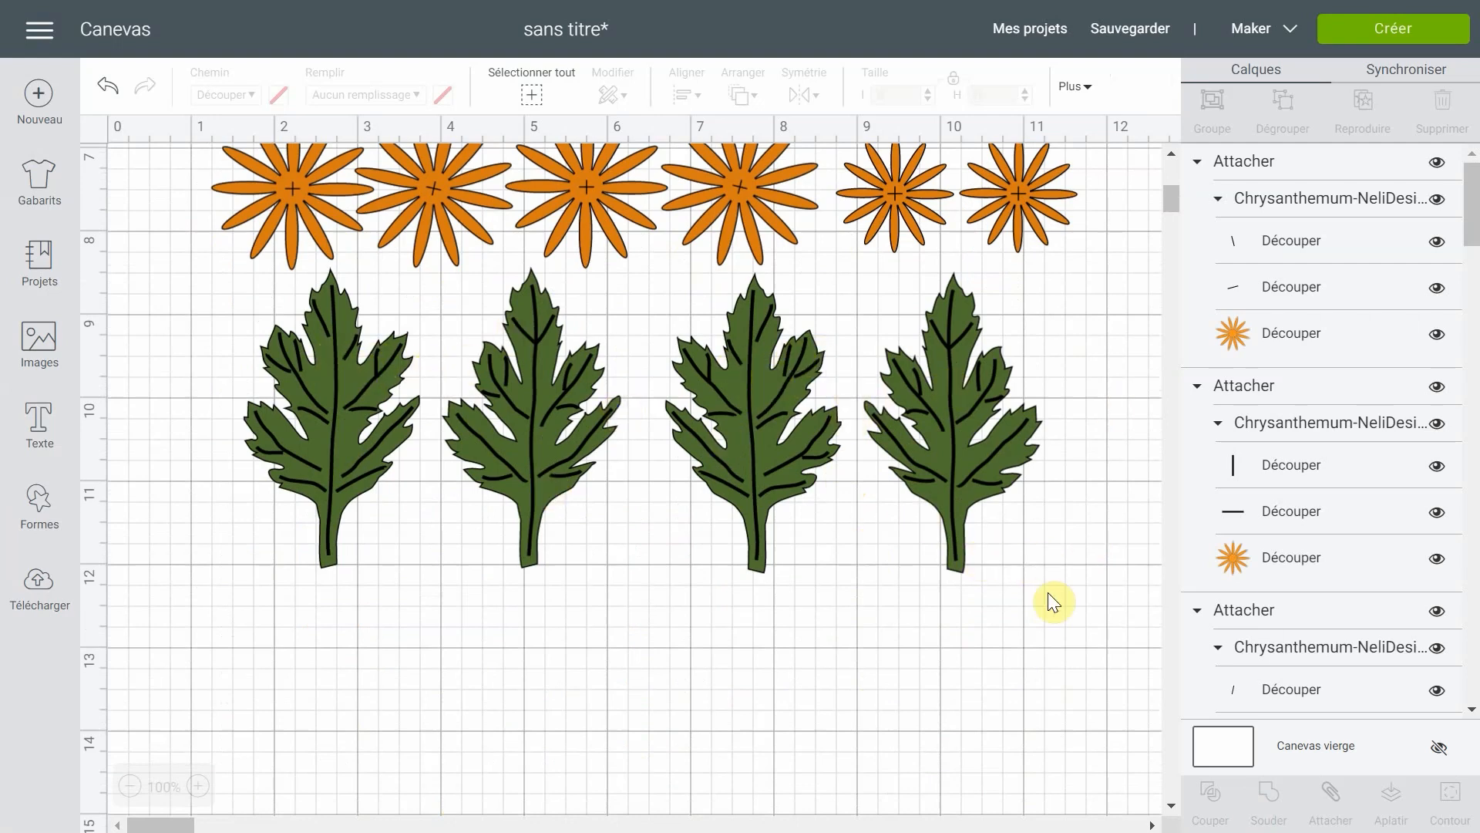
left_click_drag(1044, 593, 777, 397)
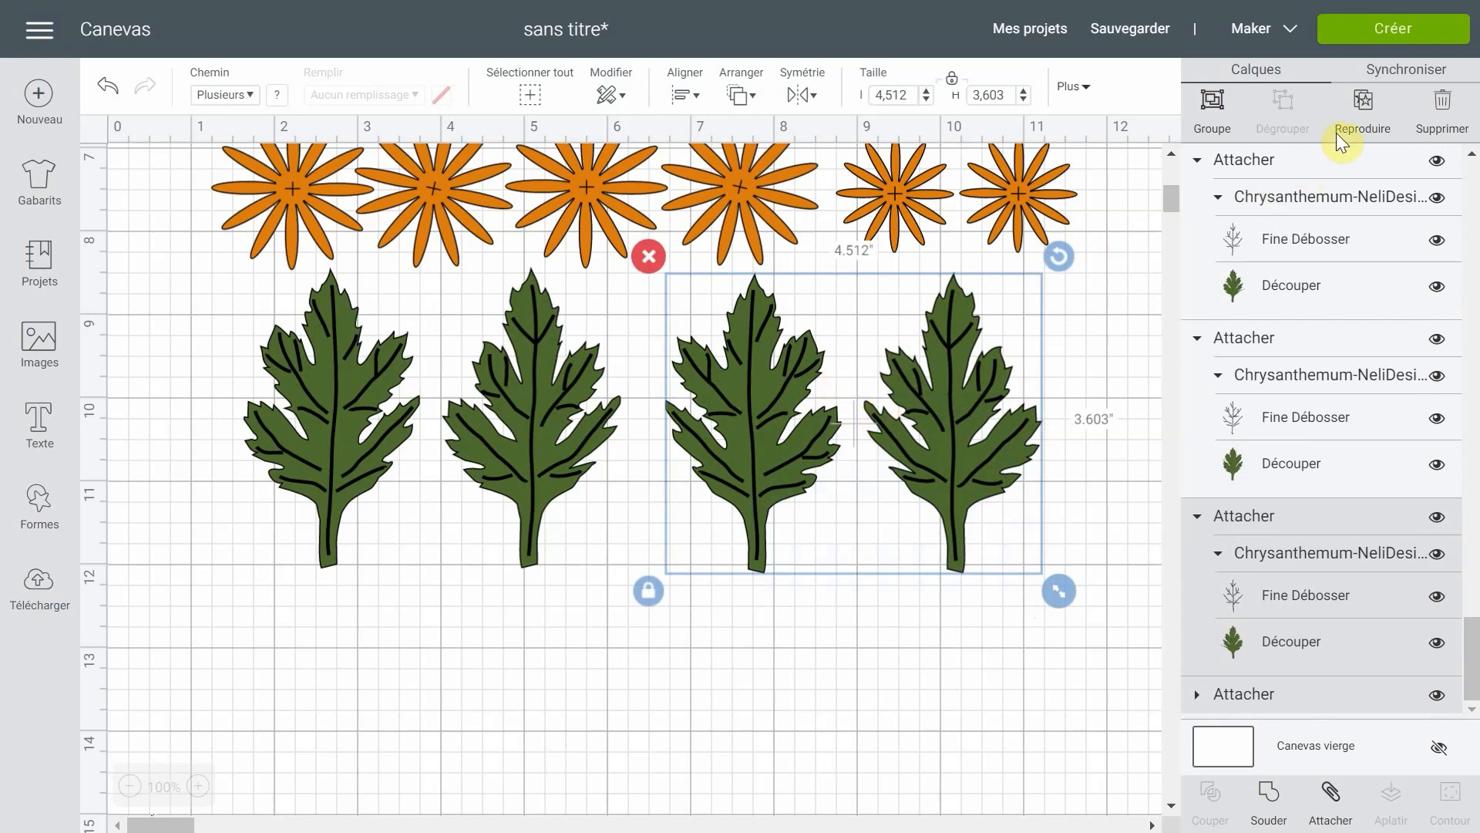
left_click(1362, 101)
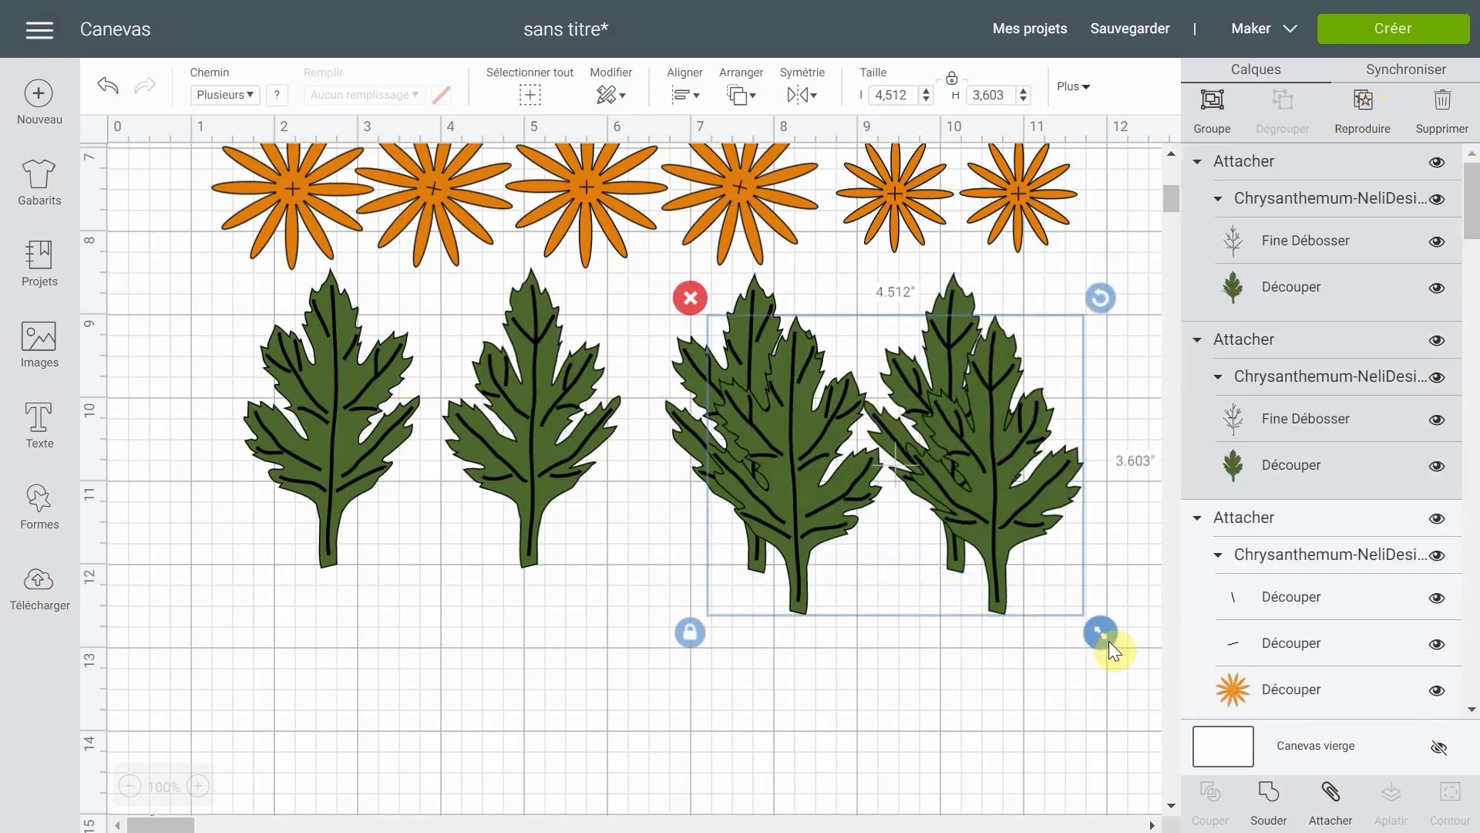
left_click_drag(1101, 632, 1050, 592)
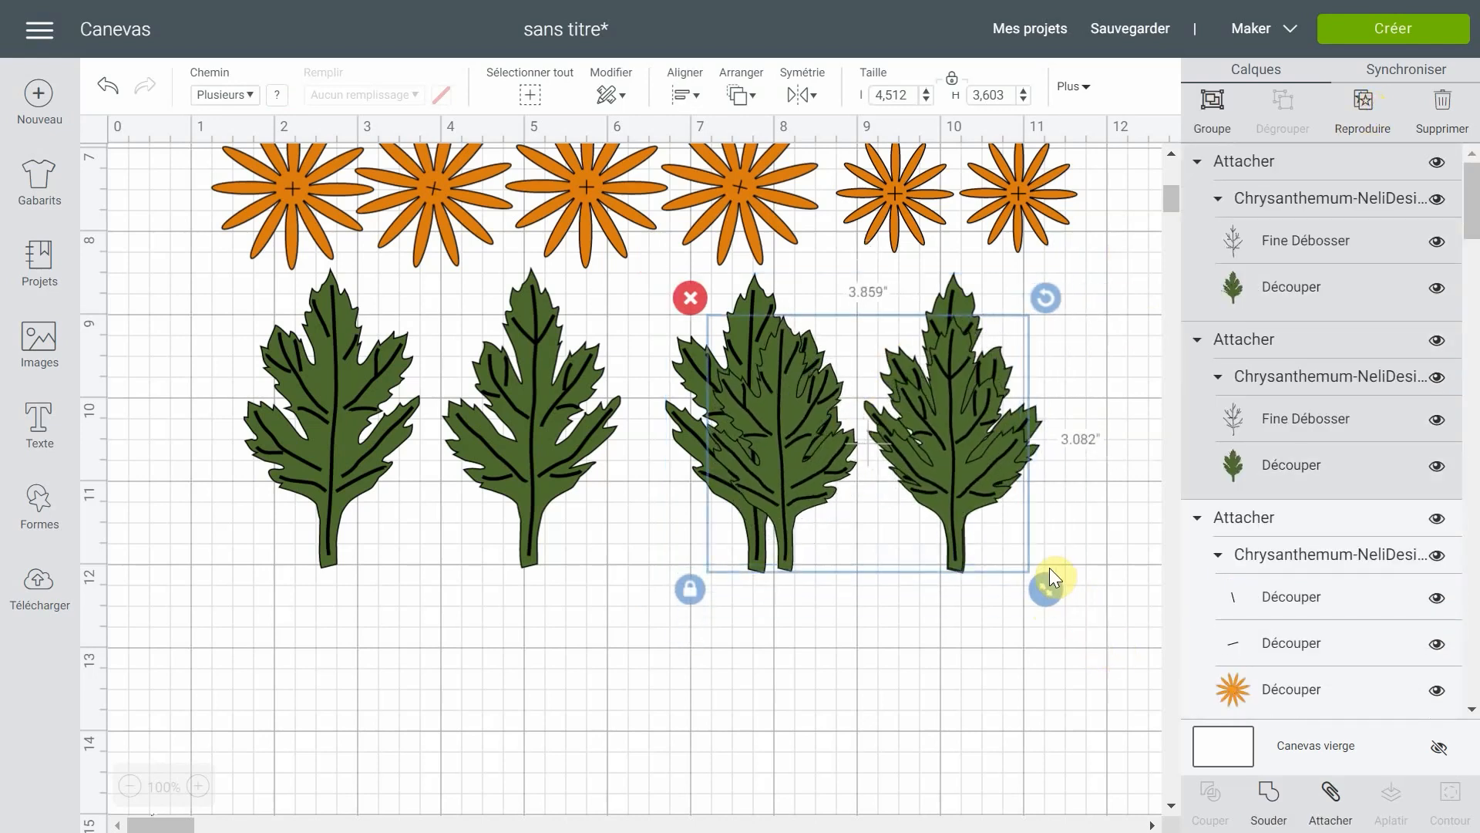
left_click_drag(934, 478, 830, 623)
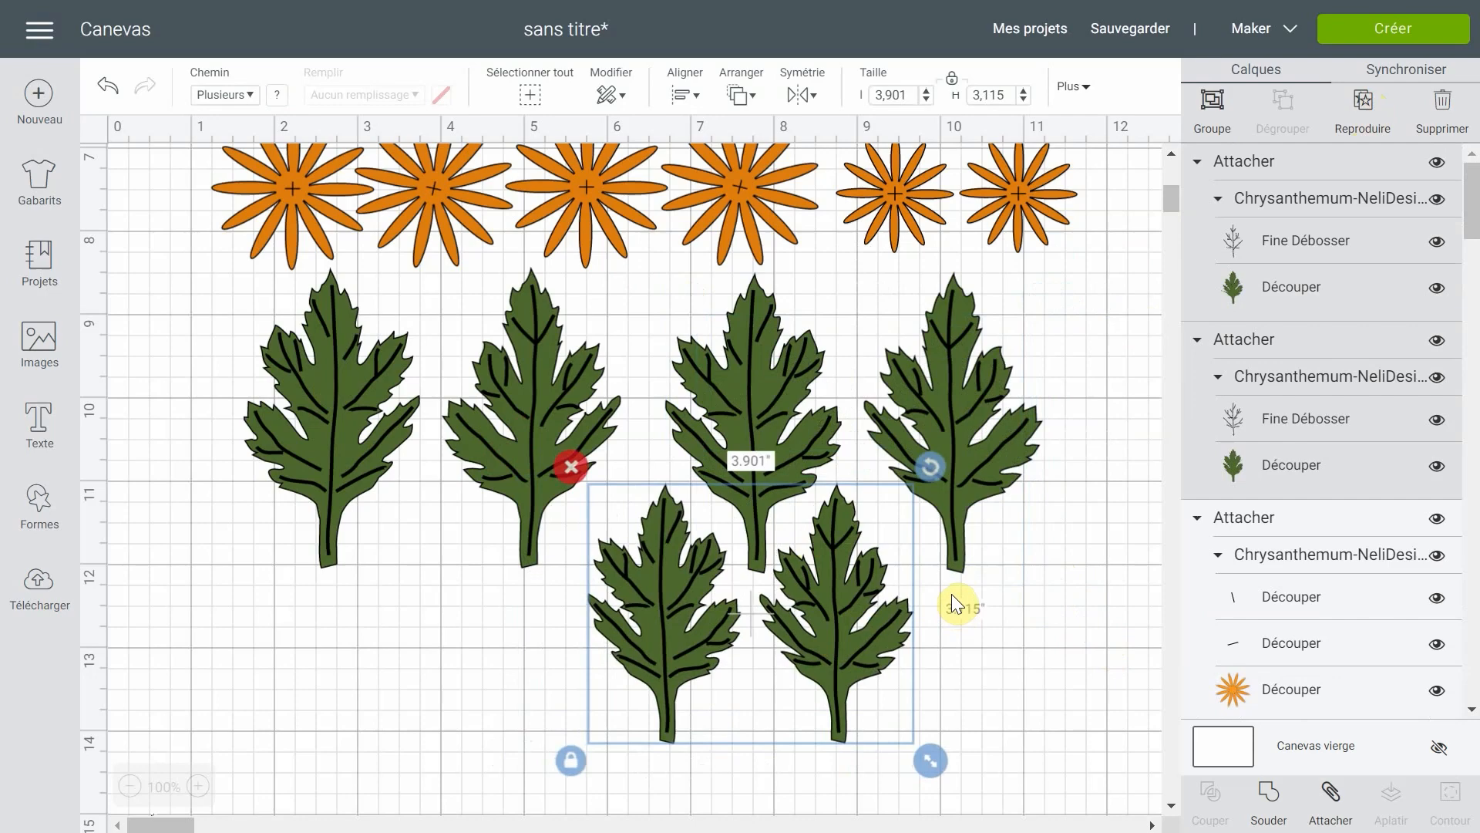
- Prepare the project's mats again with a single copy and continue to the machine connection stage
left_click(1354, 33)
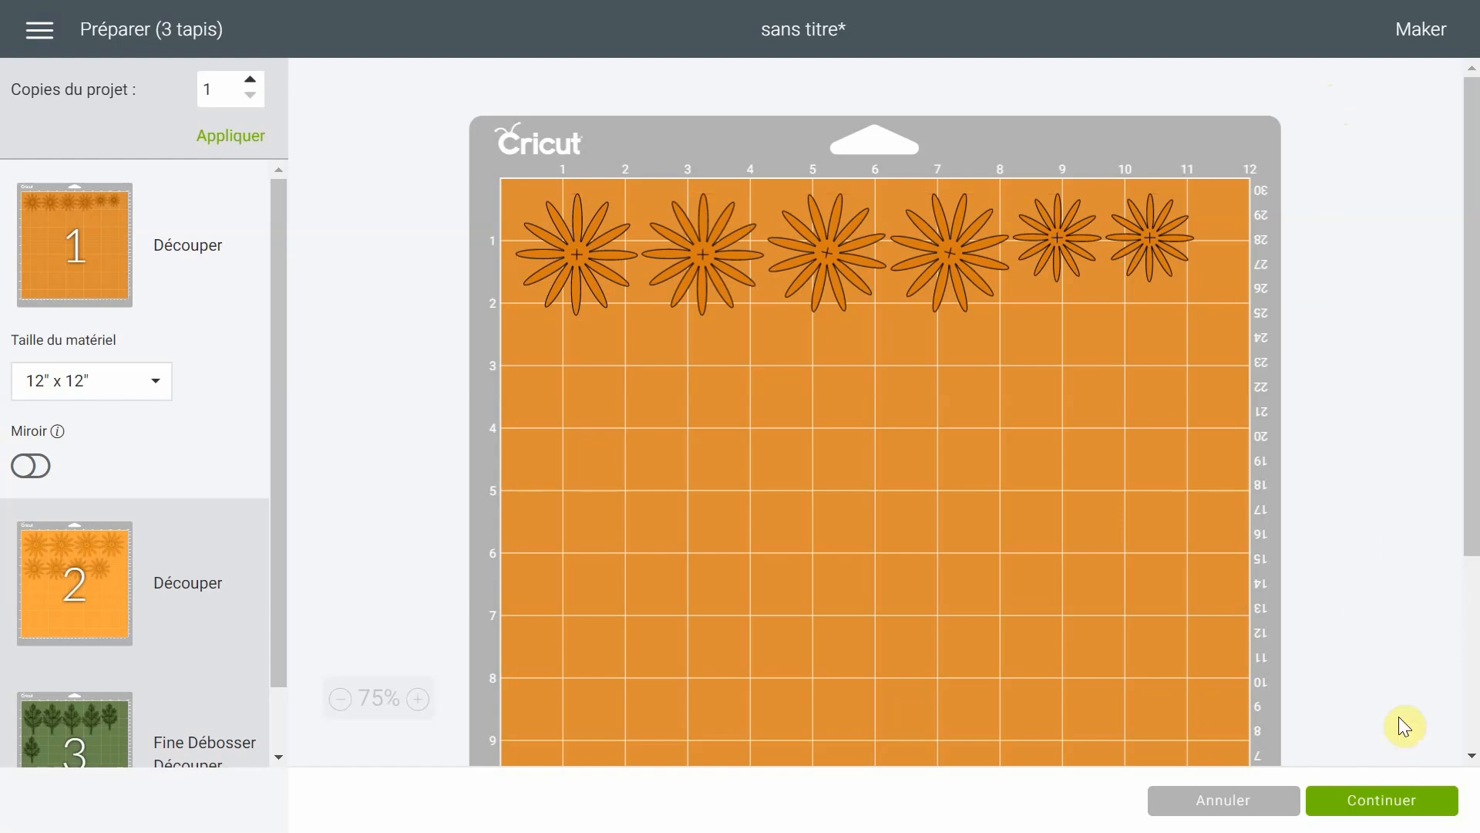
left_click(1411, 801)
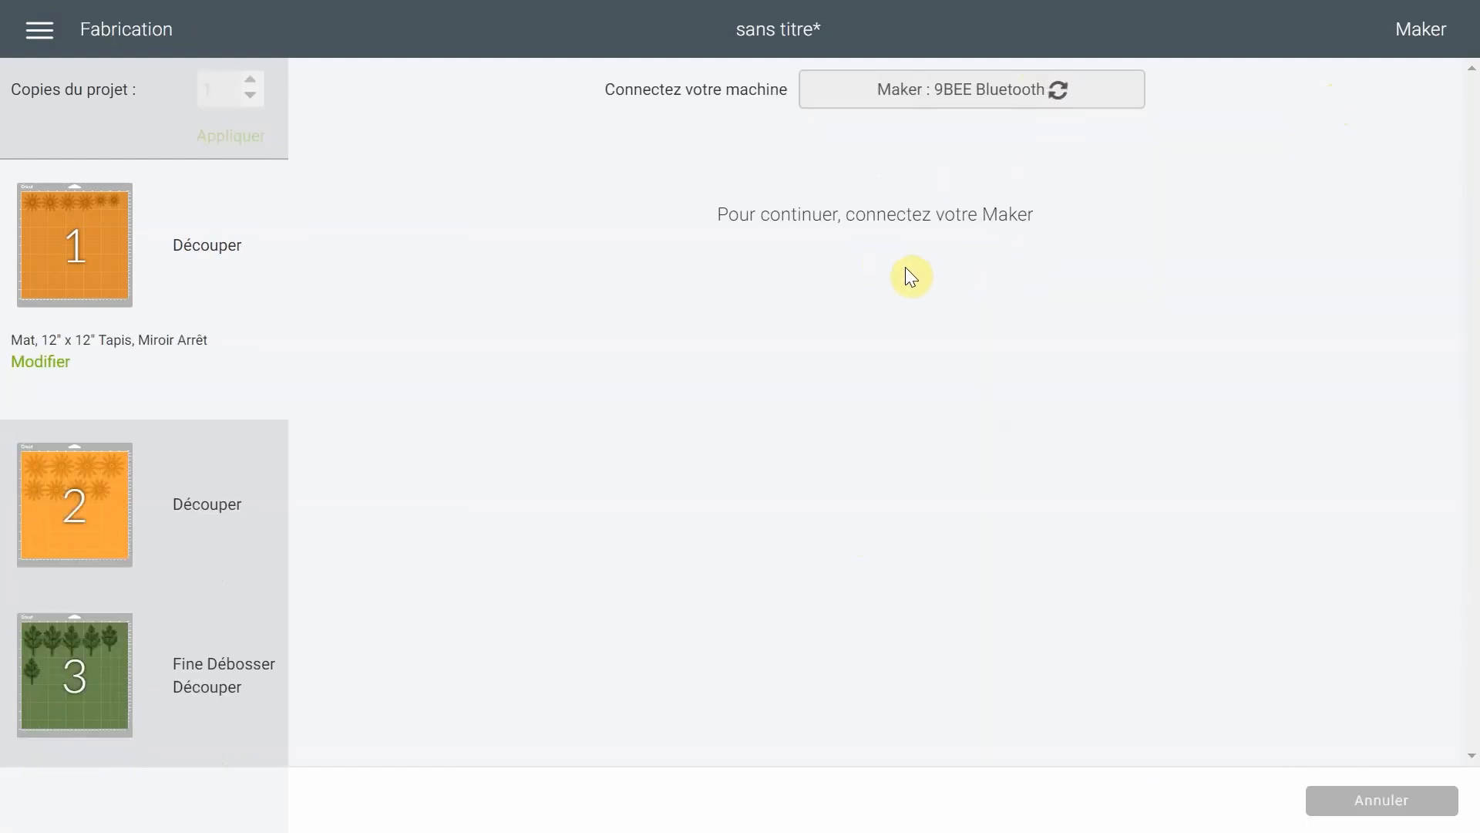